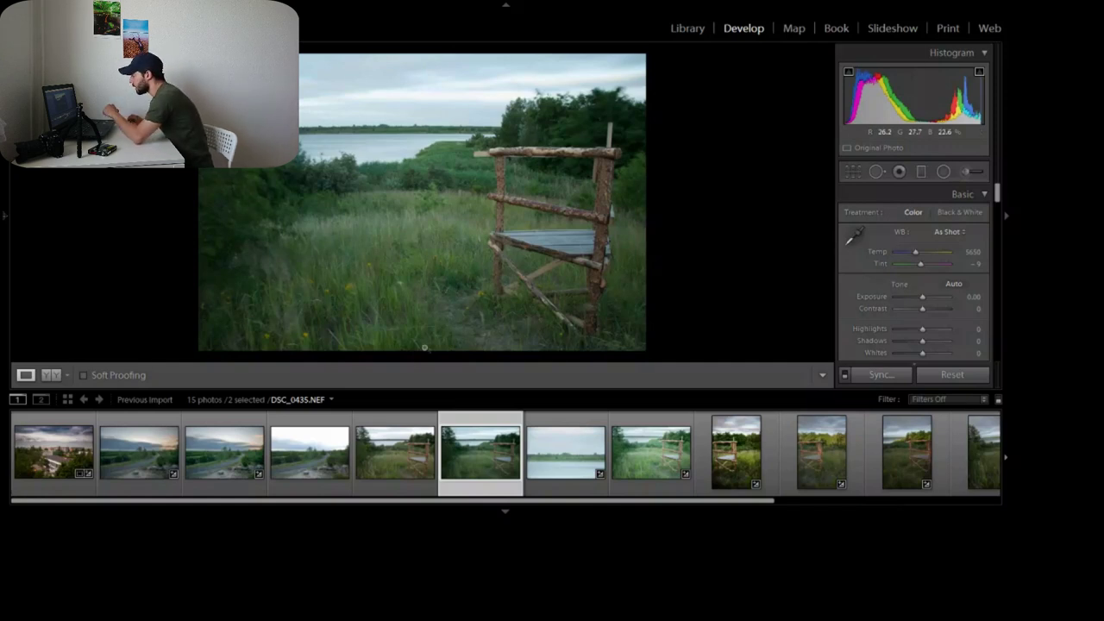
Step: Alternate between DSC_0431.NEF and DSC_0435.NEF to compare the grass, lake and sky at full-image view
click(433, 463)
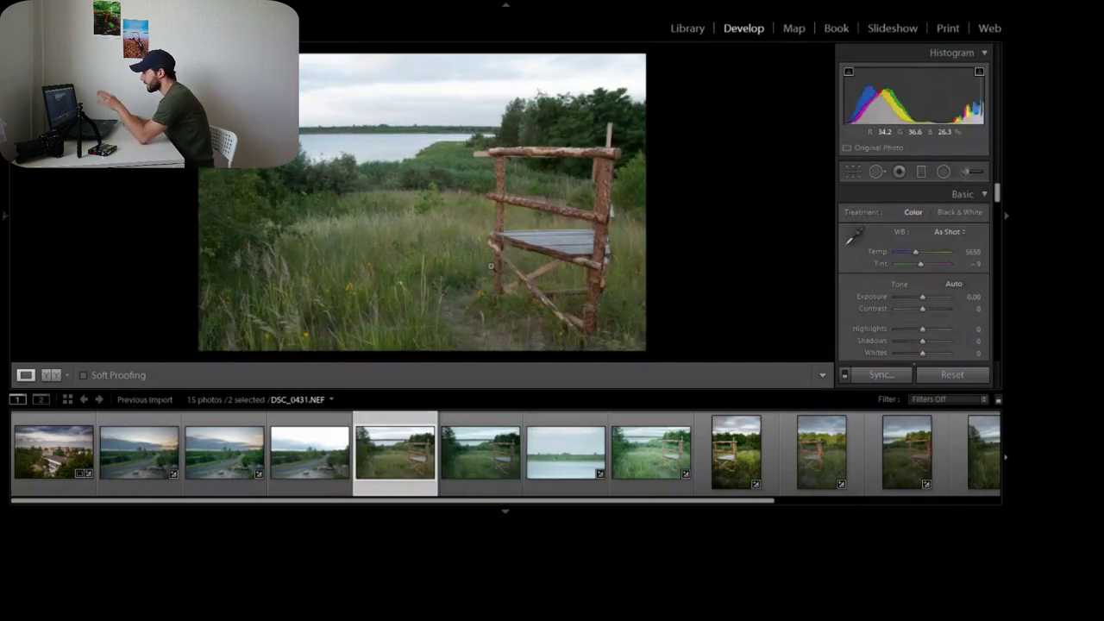
click(487, 457)
click(427, 436)
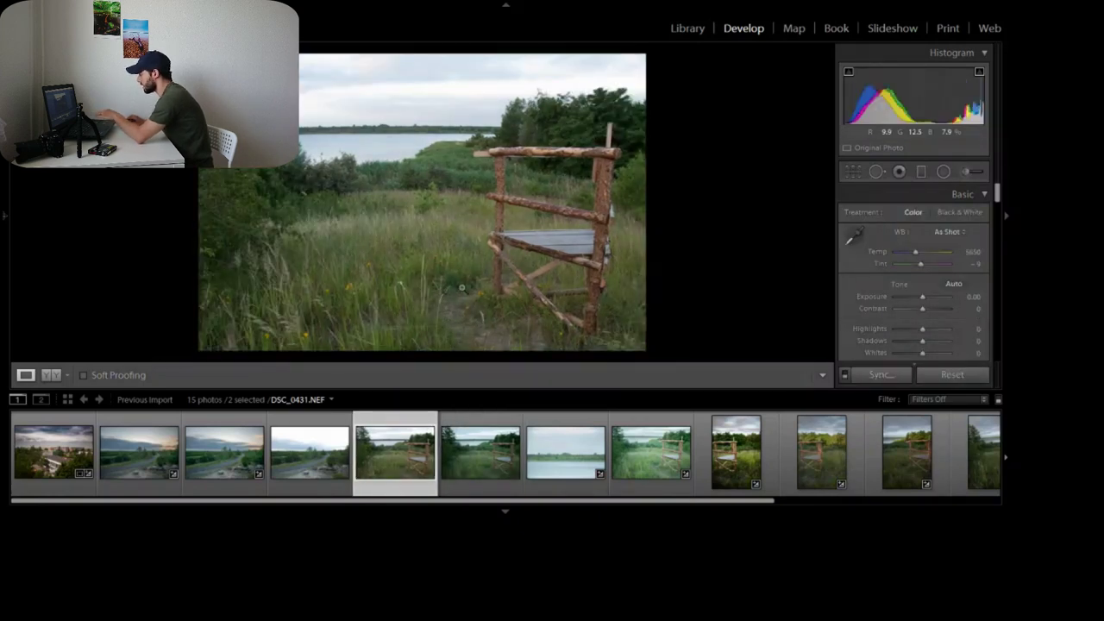
key(Right)
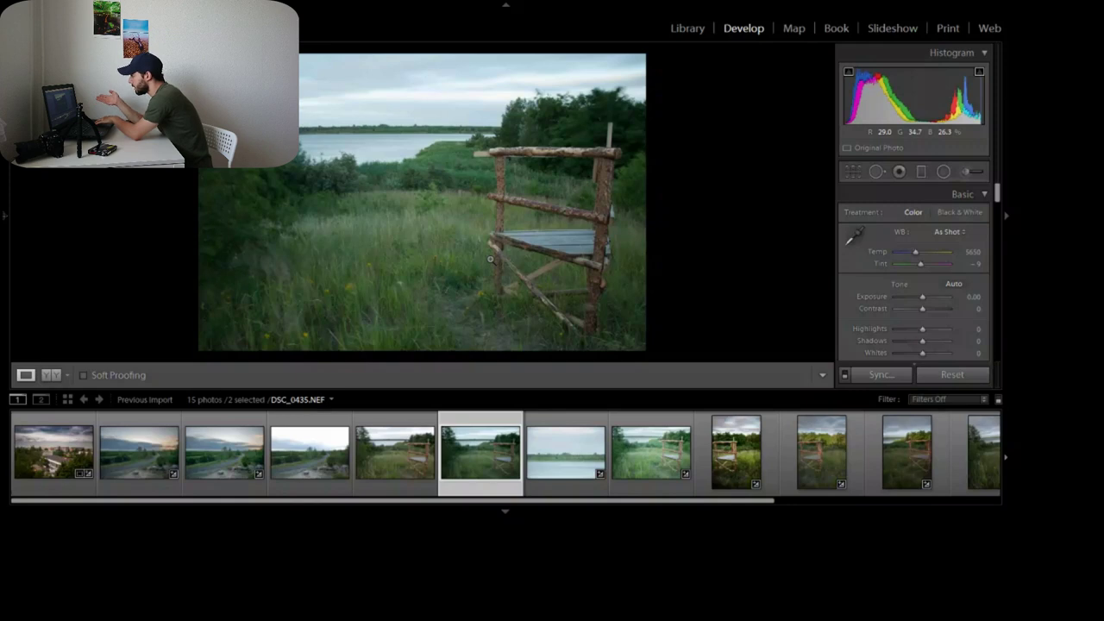
key(Left)
key(Right)
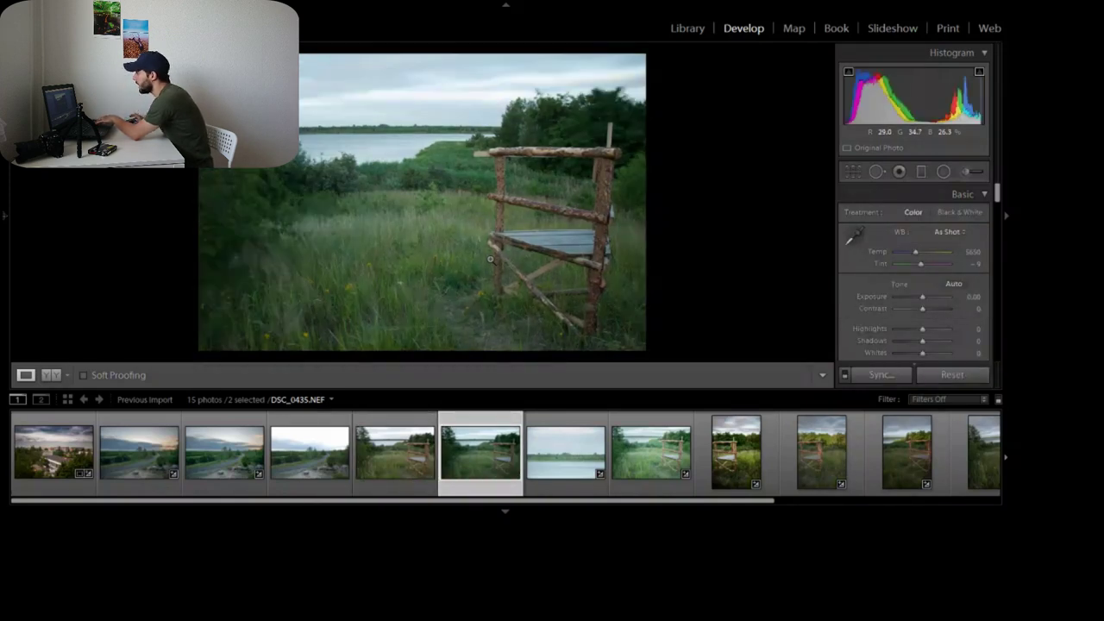
key(Left)
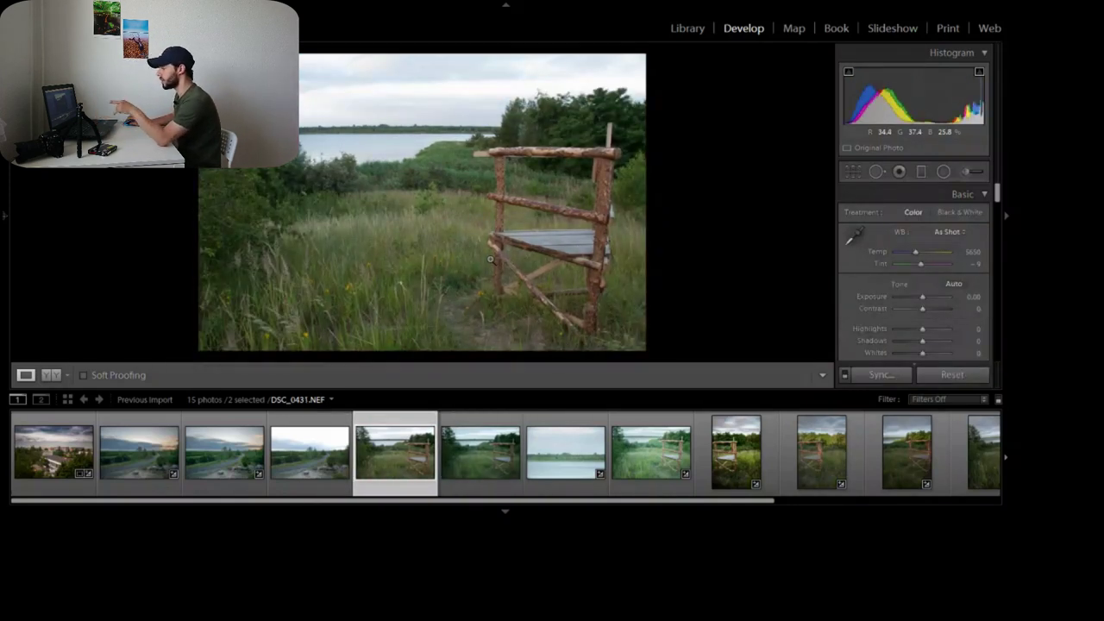
key(Right)
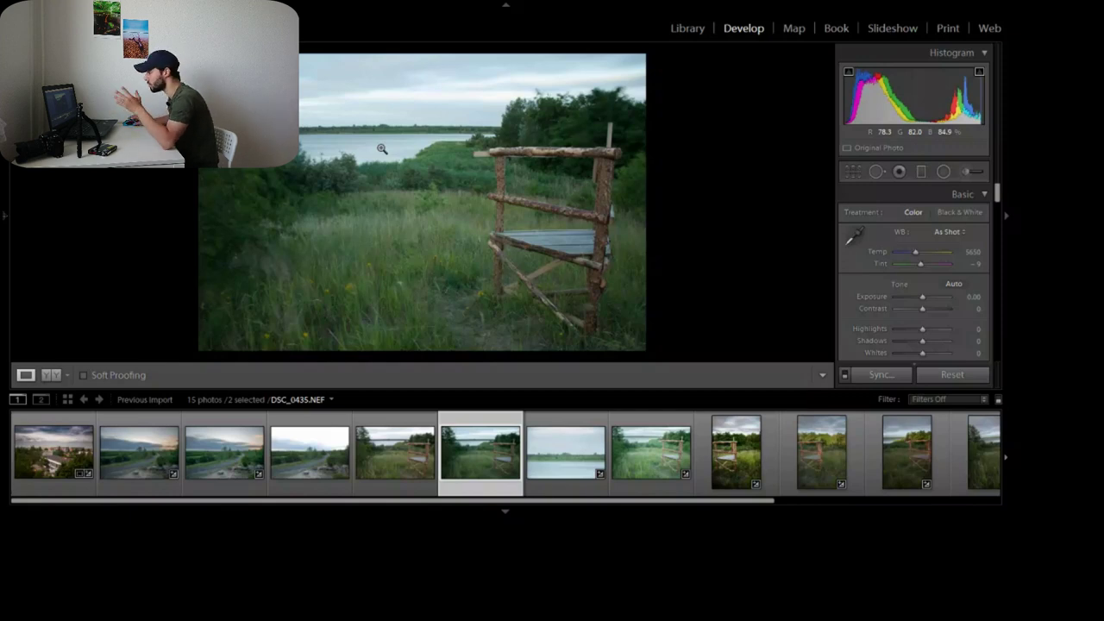
click(411, 451)
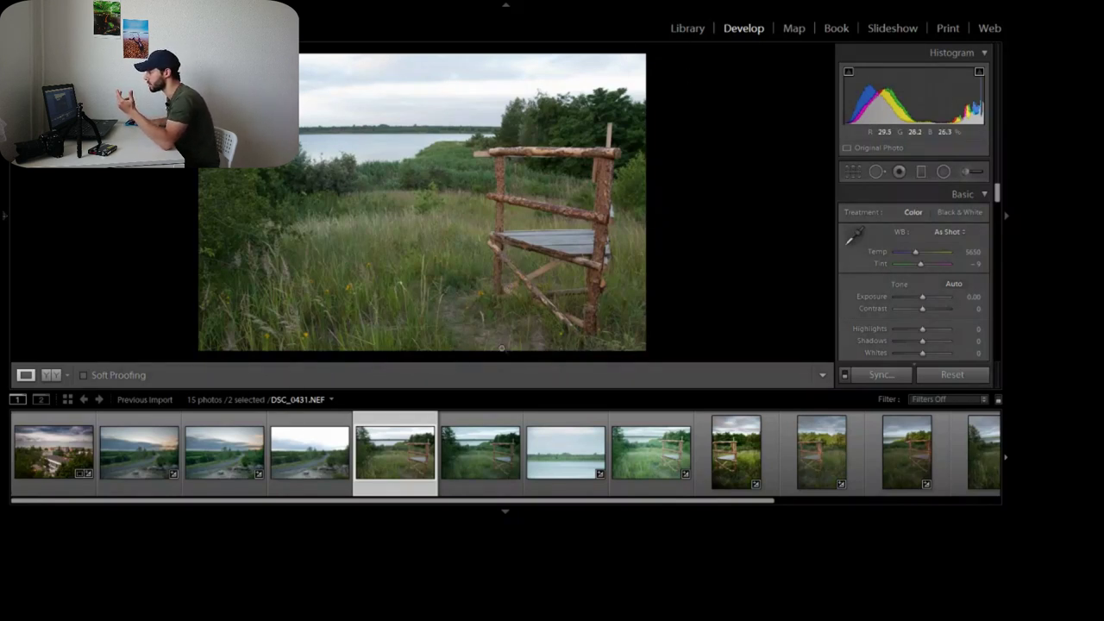
click(491, 453)
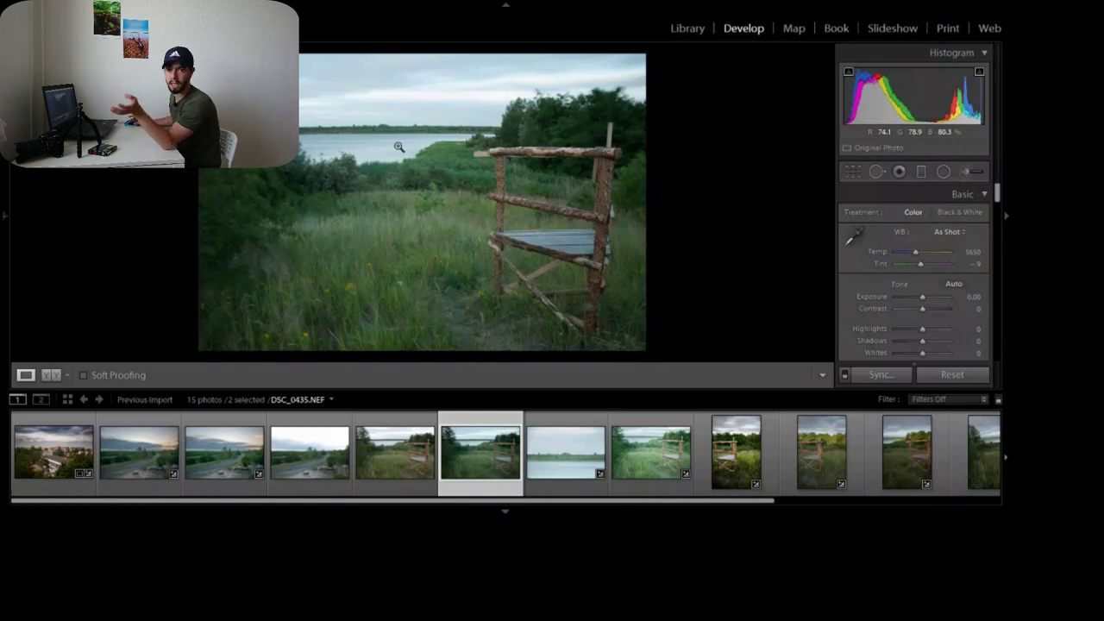
click(387, 481)
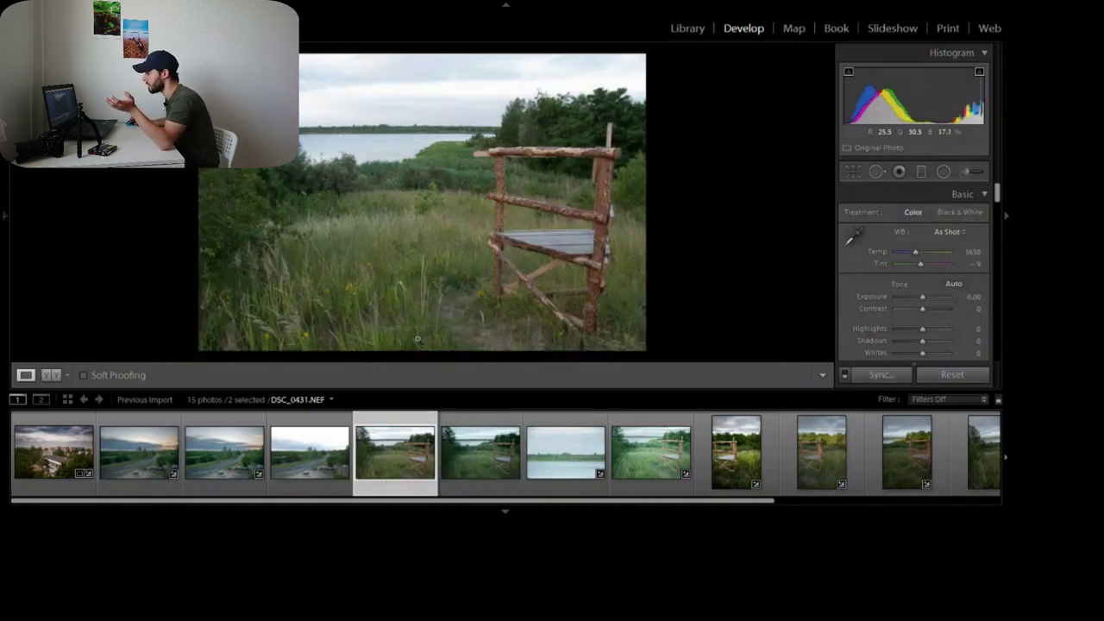
click(460, 464)
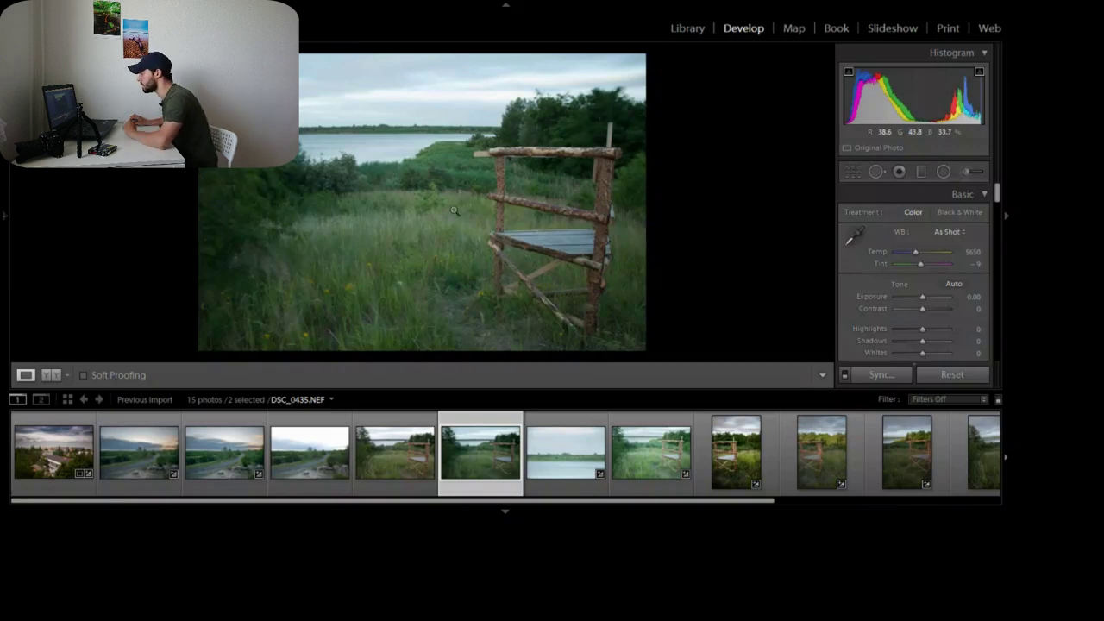
click(398, 472)
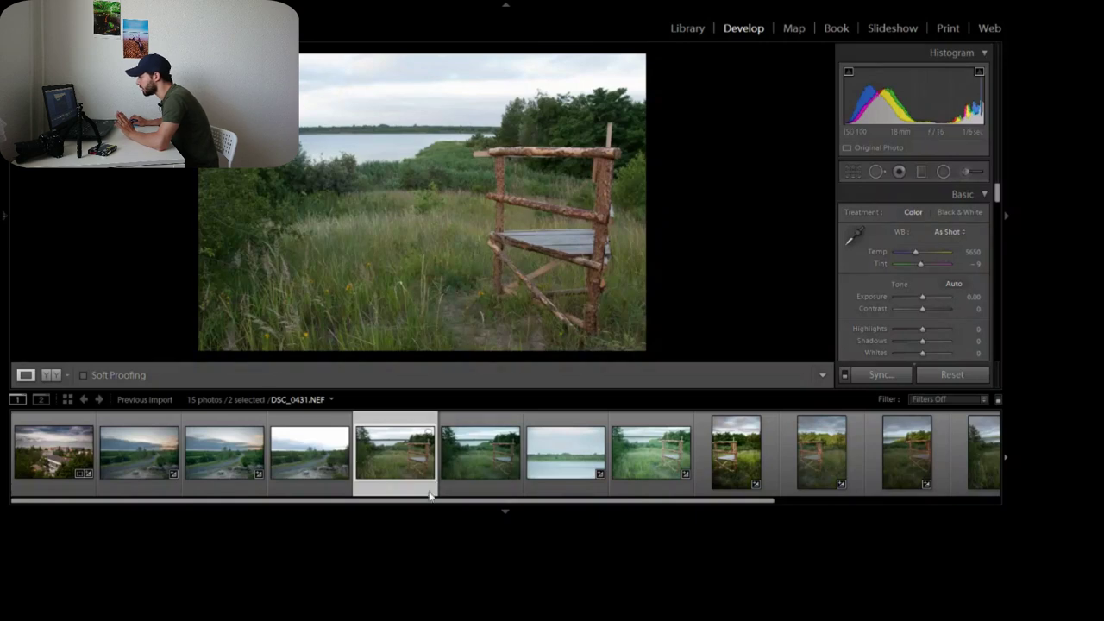
click(451, 462)
click(381, 472)
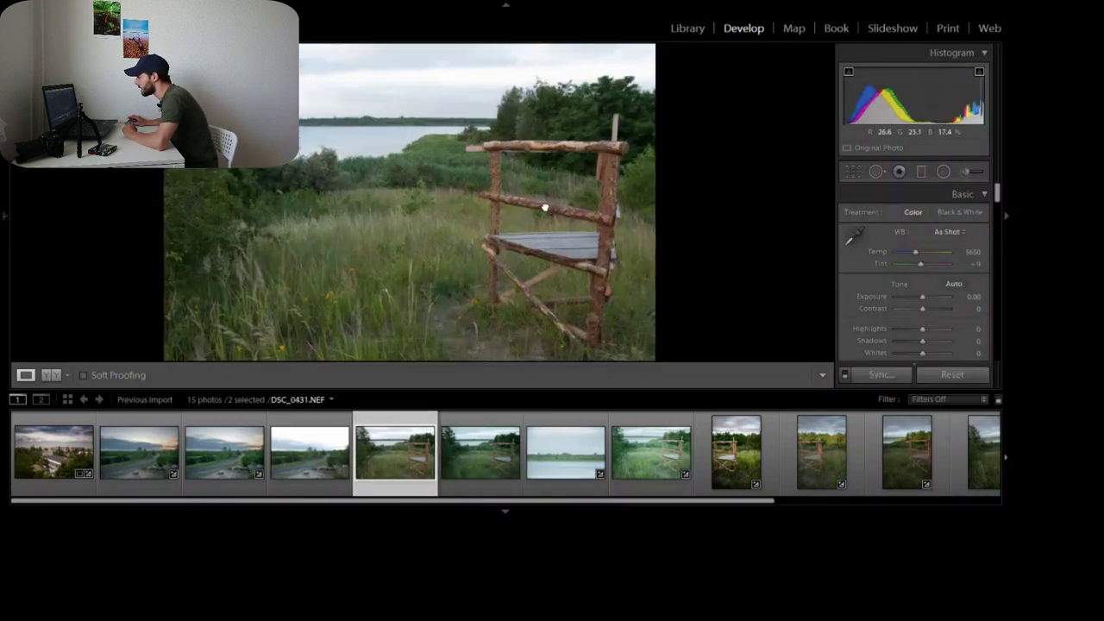
Step: Zoom in on the wooden chair's middle rail in DSC_0431.NEF and examine its bark detail along its length
click(543, 207)
drag(486, 193, 482, 221)
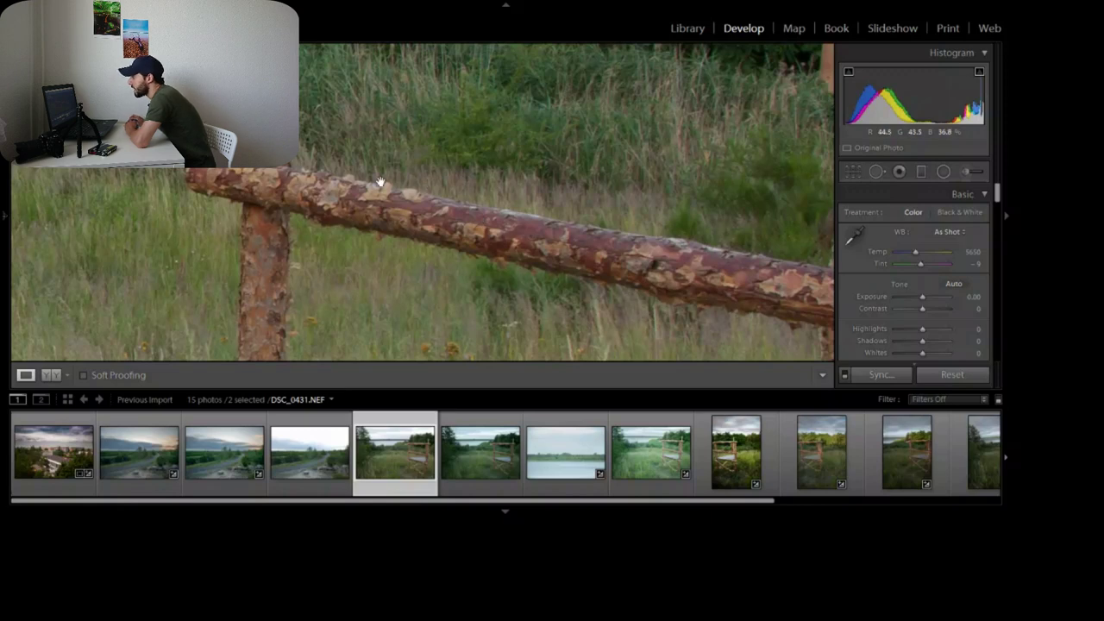
drag(552, 251, 442, 239)
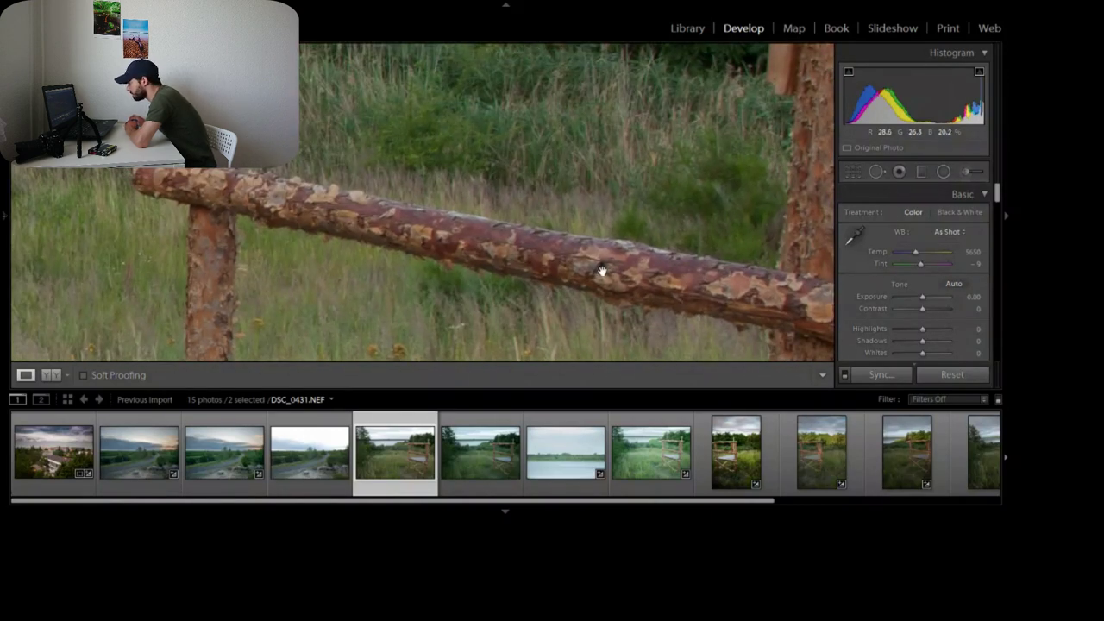
drag(598, 271, 548, 259)
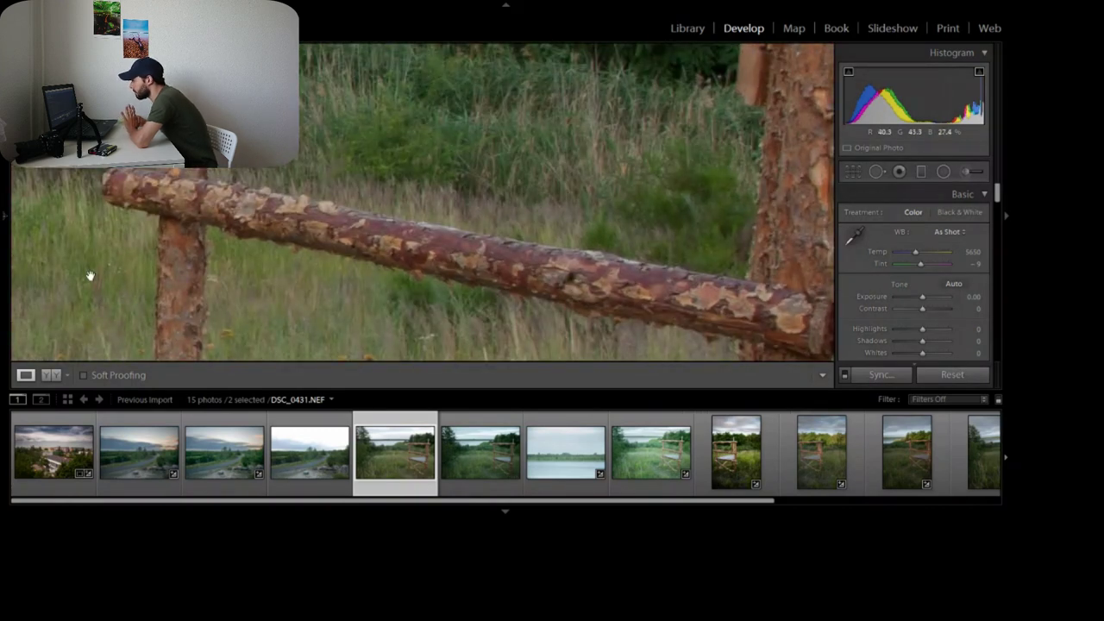
Step: Return DSC_0431.NEF to the full-image view and lower its Highlights to -100
mouse_move(997, 197)
mouse_down()
mouse_move(1003, 273)
mouse_move(998, 198)
mouse_up()
mouse_move(4, 164)
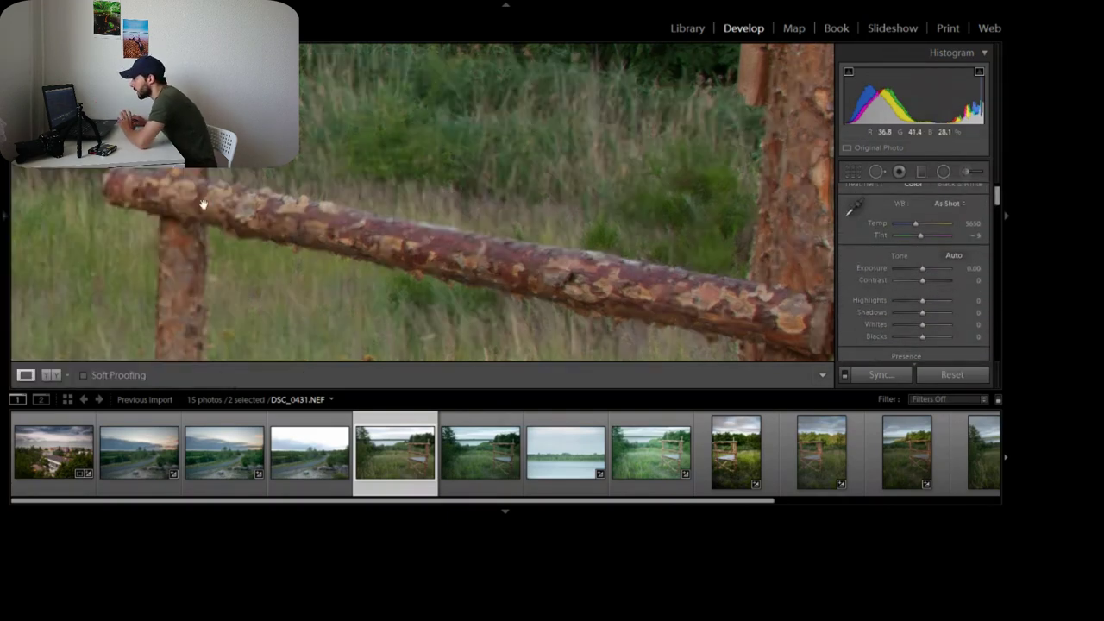
click(384, 248)
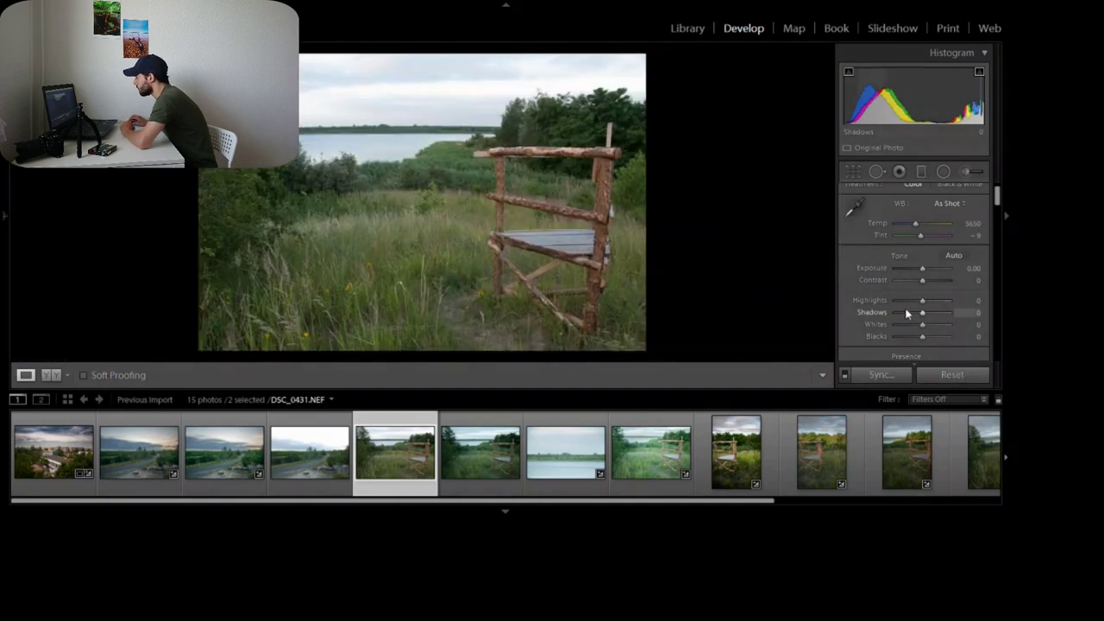
drag(898, 300, 888, 303)
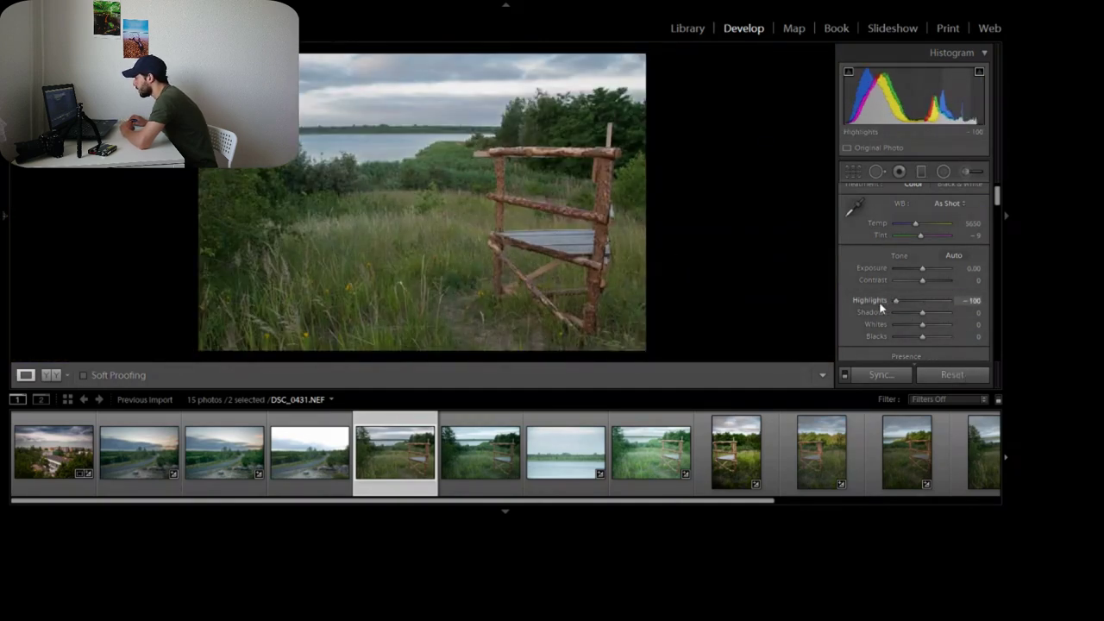
Step: Examine the sharpness of the chair's middle rail in DSC_0431.NEF up close, checking it against the whole image
click(524, 207)
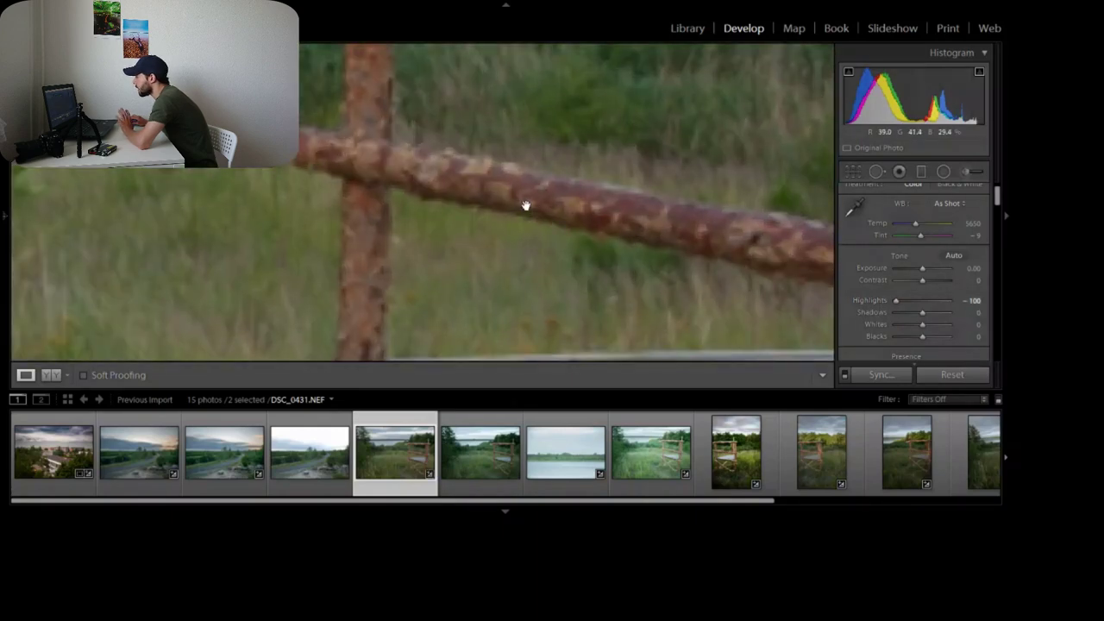
drag(525, 207, 416, 190)
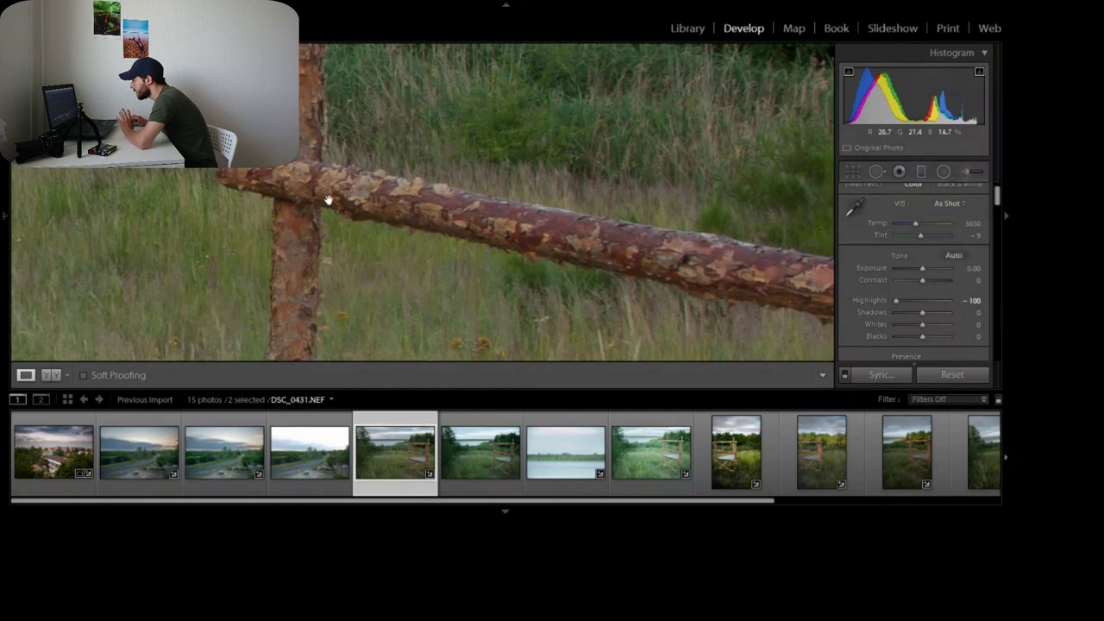
drag(328, 200, 382, 212)
click(385, 211)
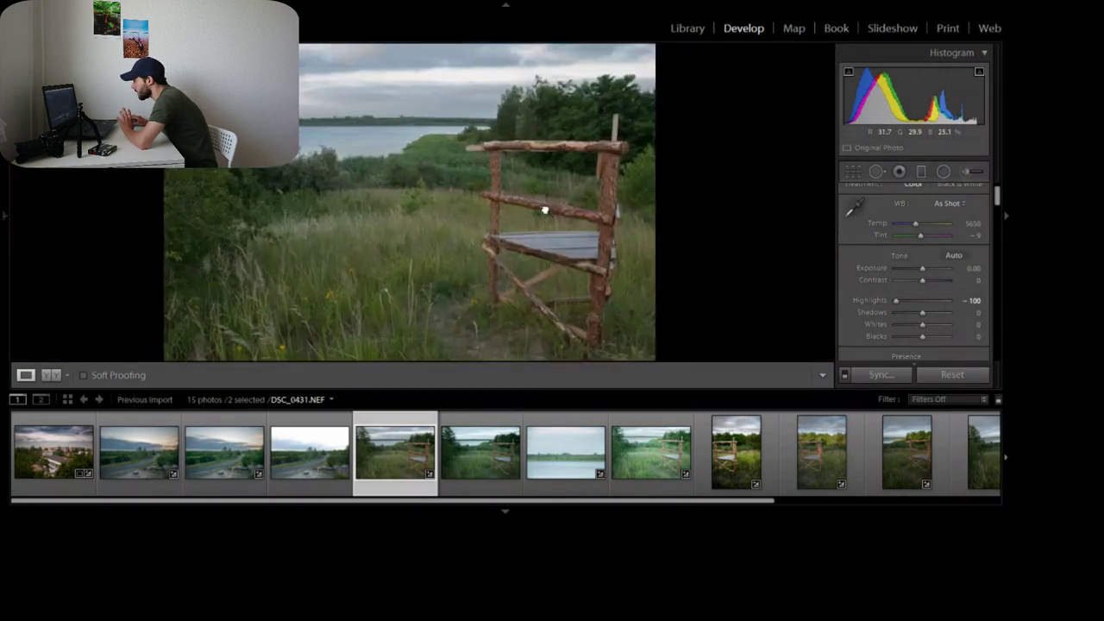
click(544, 210)
click(601, 219)
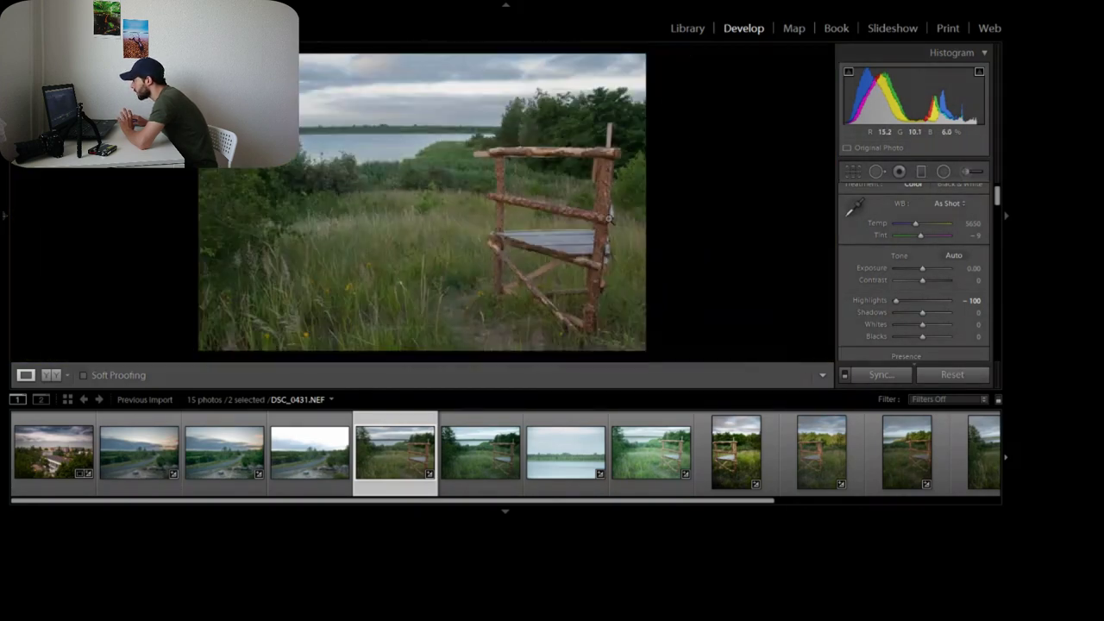
click(560, 216)
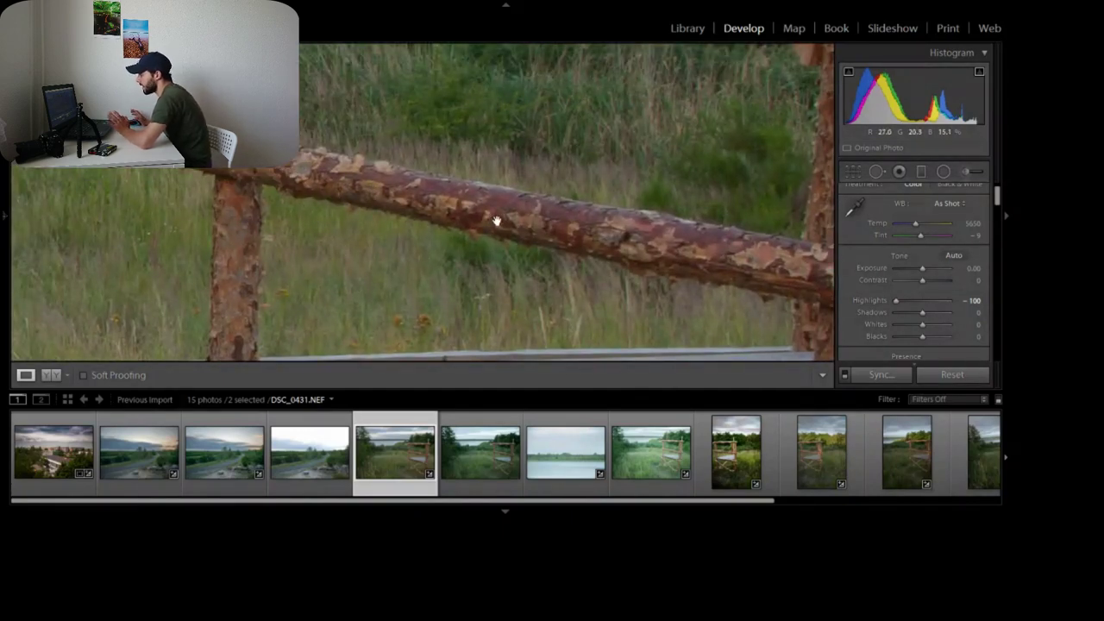
drag(492, 209, 483, 229)
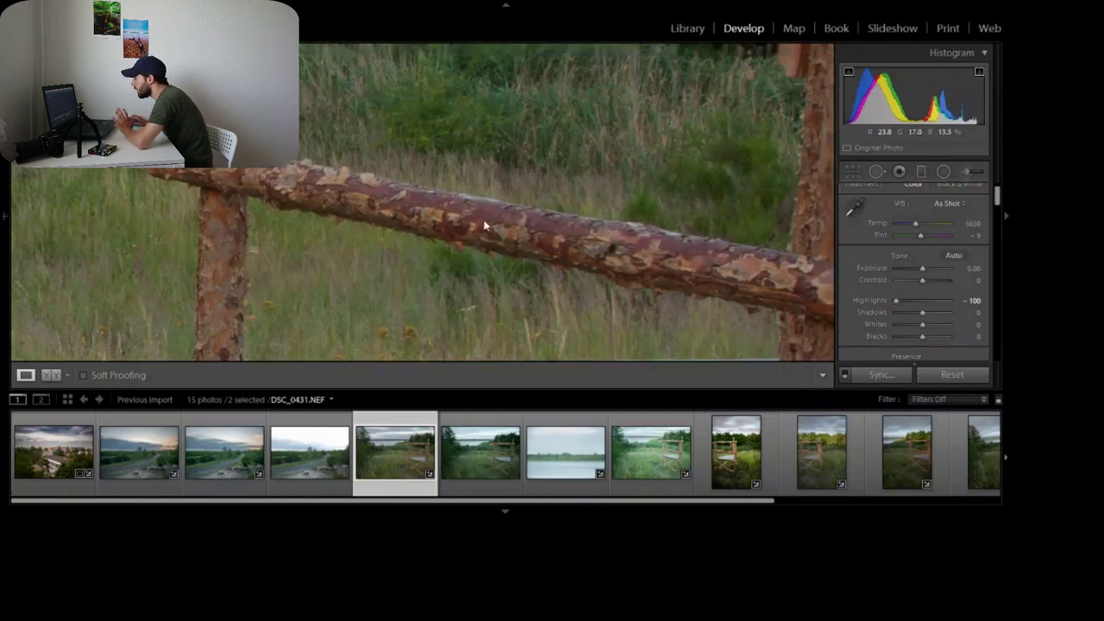
Step: Bring the same wooden rail into close view in DSC_0435.NEF and compare its detail with DSC_0431.NEF
click(476, 462)
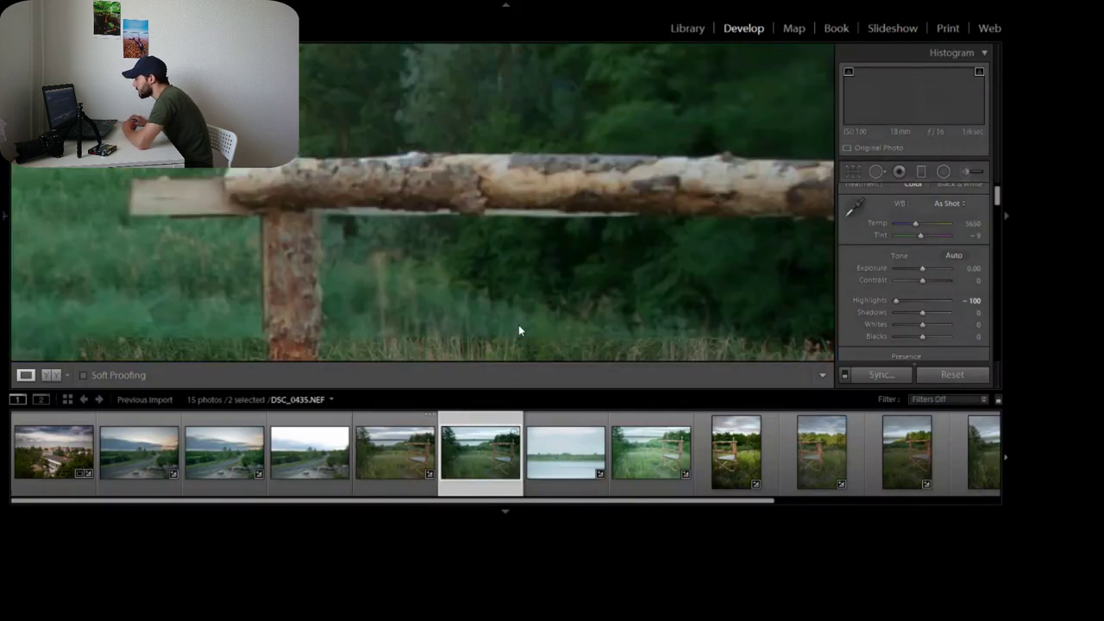
click(535, 224)
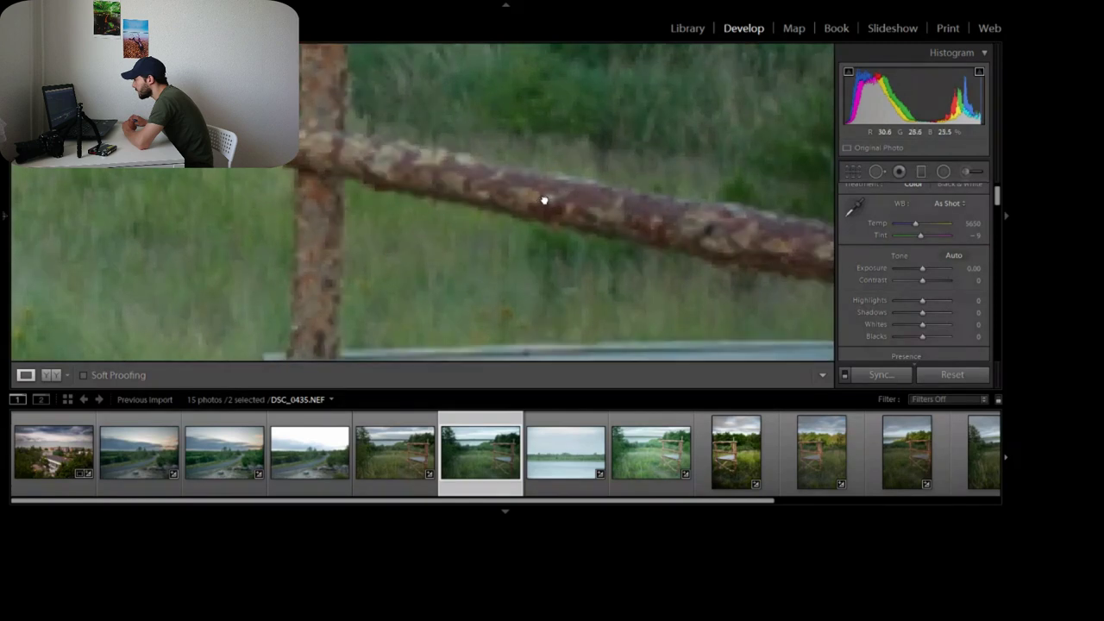
drag(544, 201, 512, 212)
drag(389, 185, 346, 186)
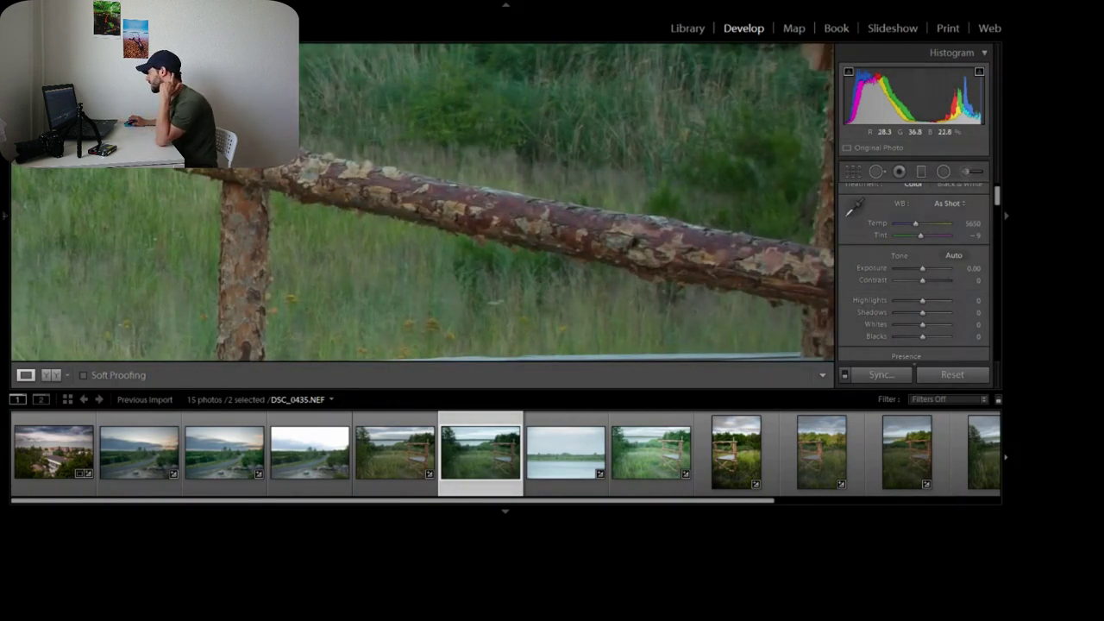
click(406, 459)
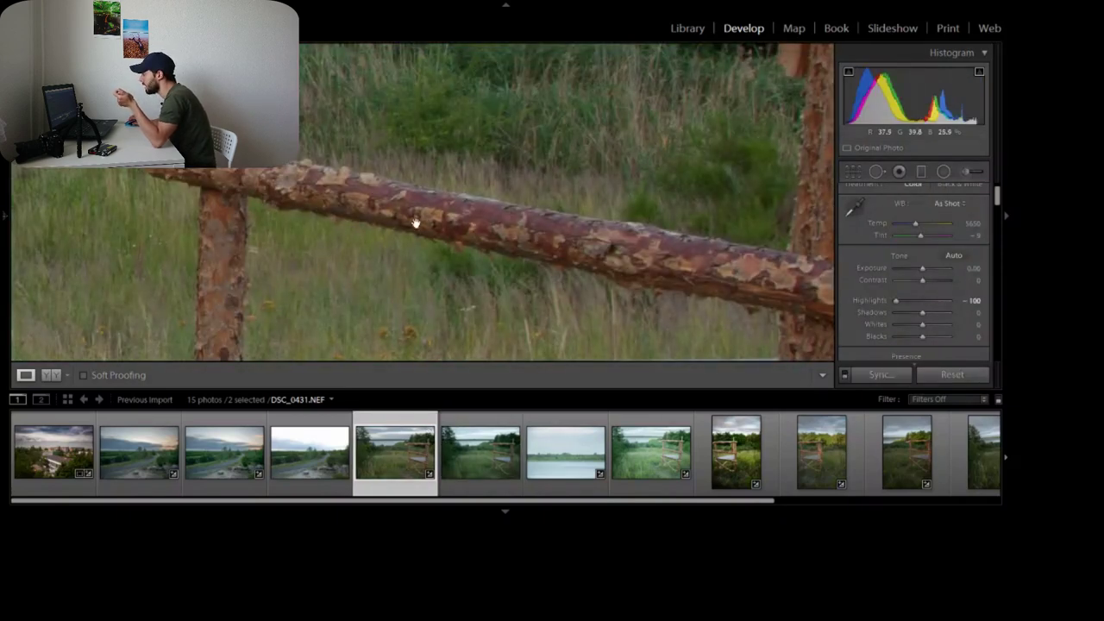
click(463, 470)
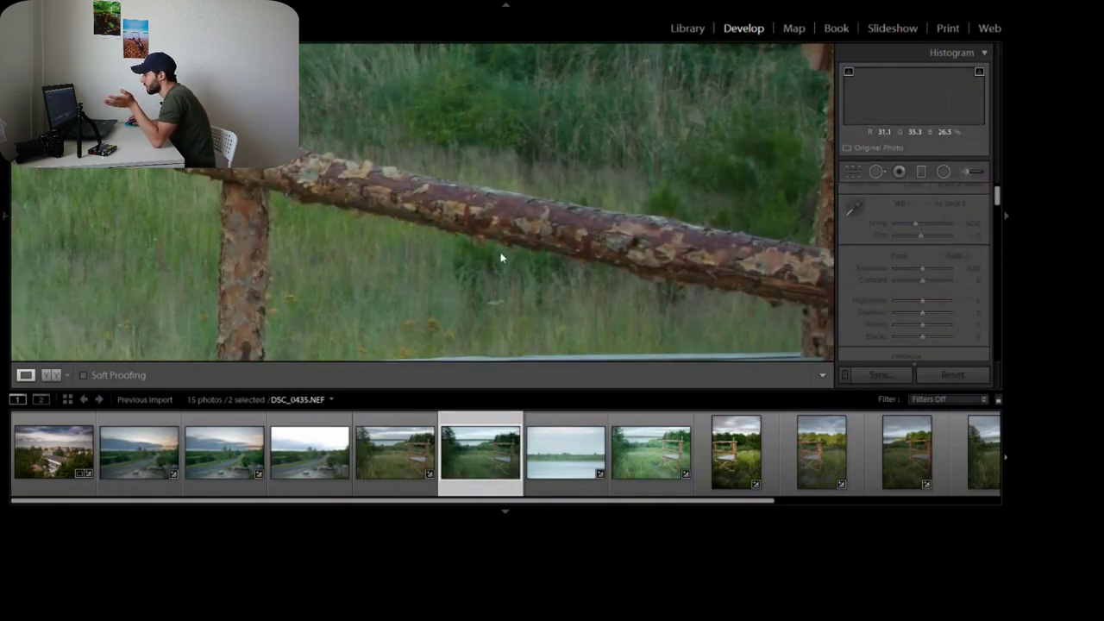
drag(513, 228, 475, 248)
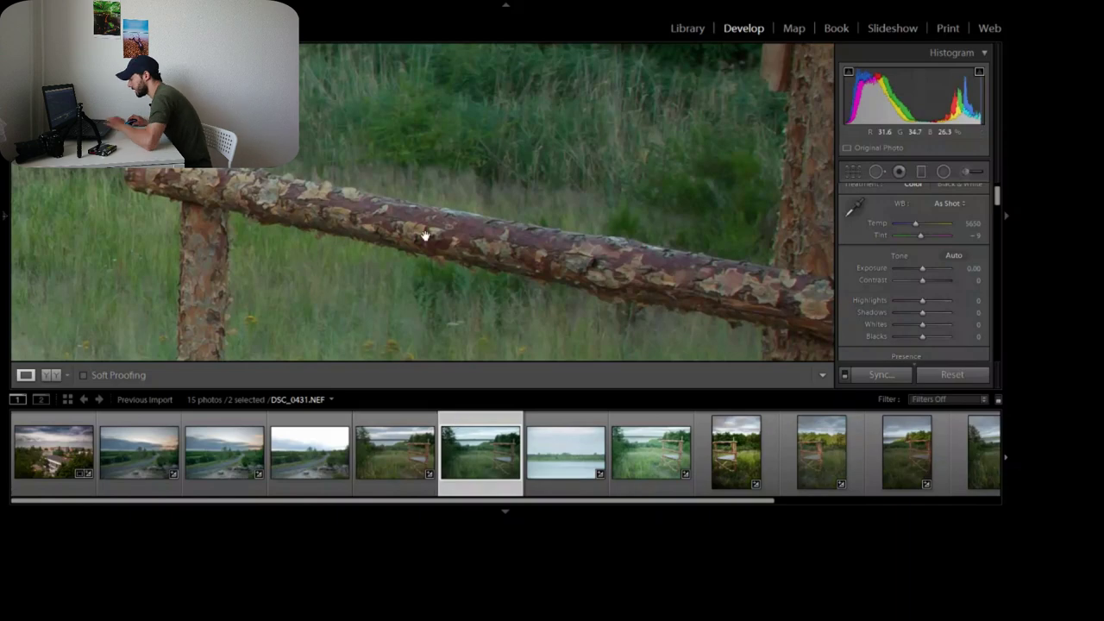
Step: Show DSC_0435.NEF and DSC_0431.NEF side by side in Compare view and examine the rail and its post in both
key(c)
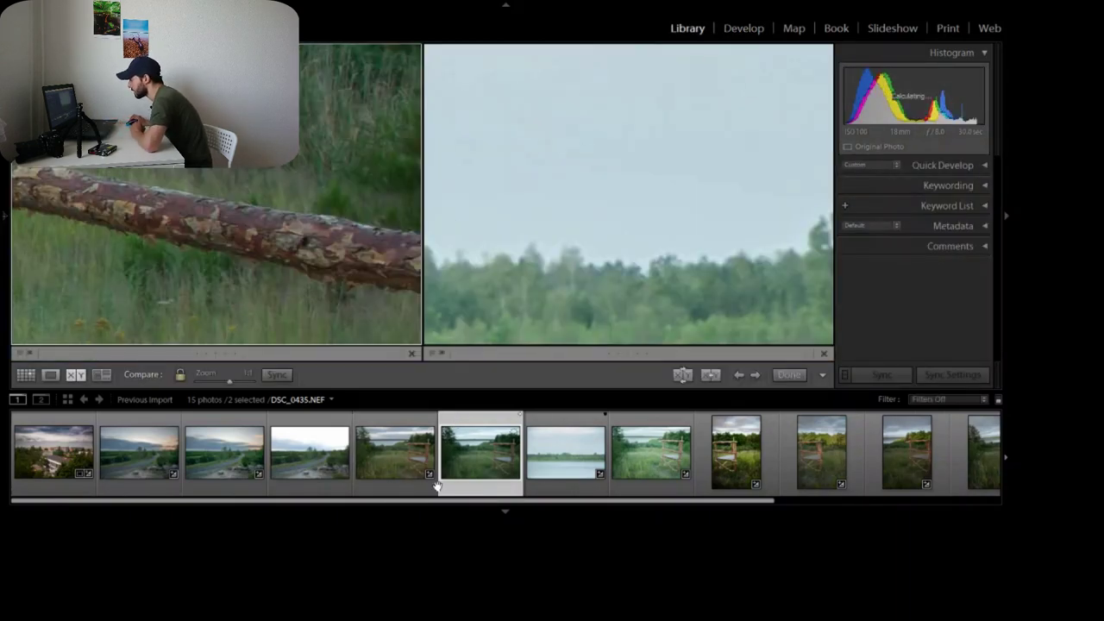
click(392, 466)
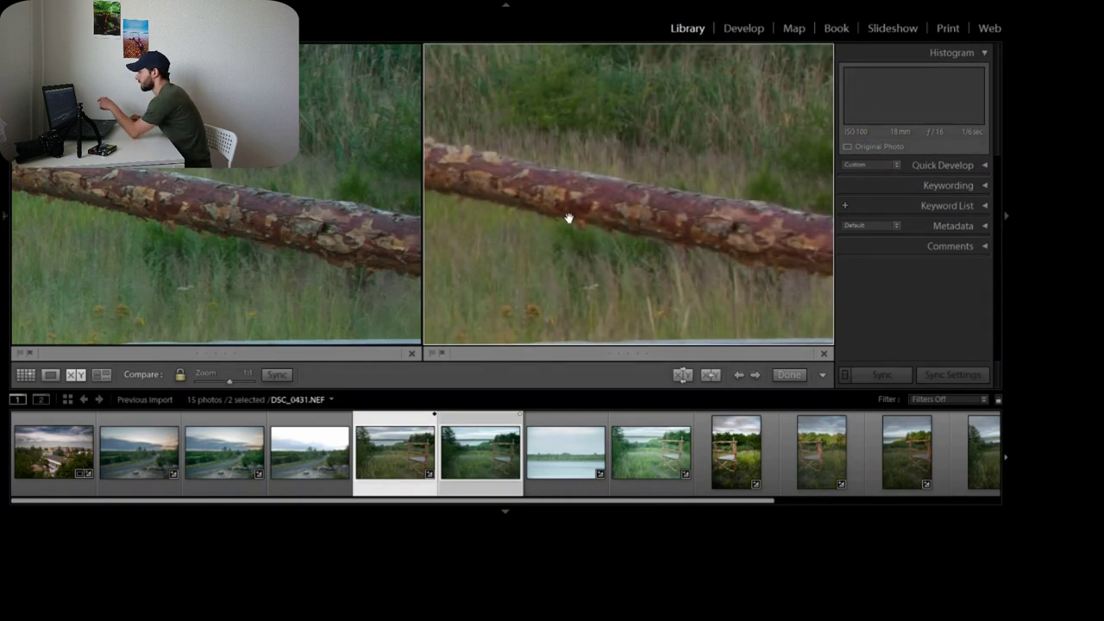
drag(616, 206, 598, 229)
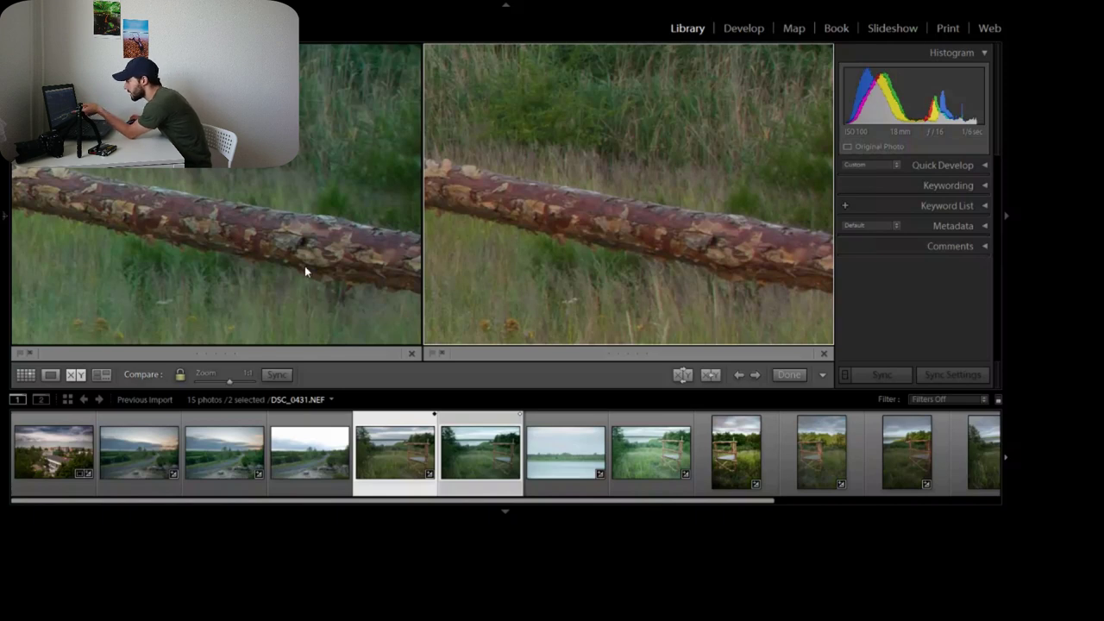
drag(207, 219, 348, 249)
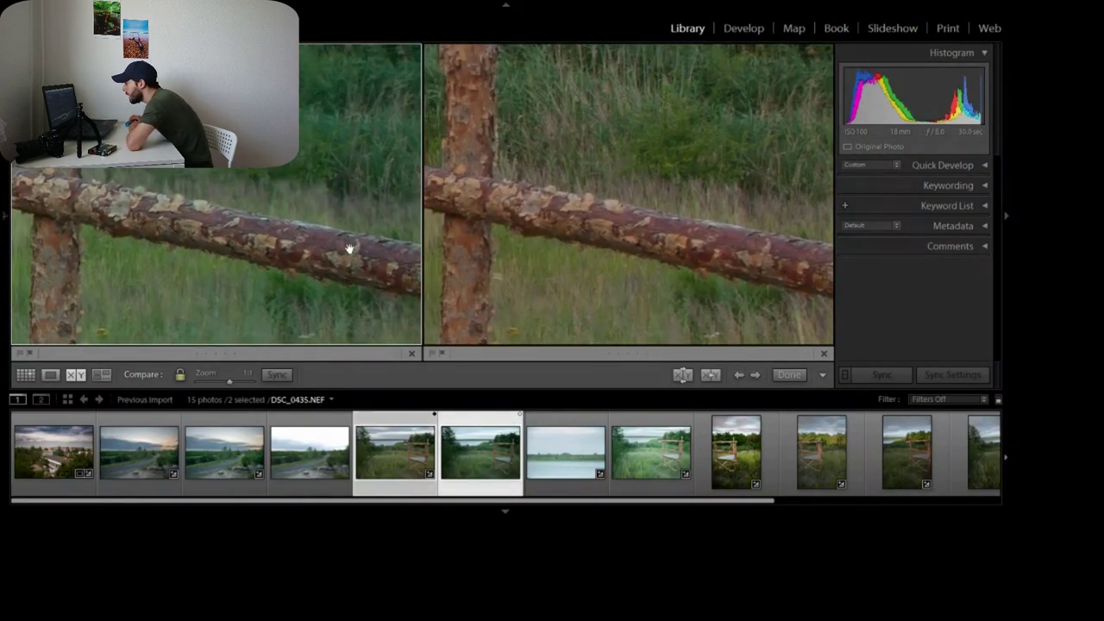
drag(232, 236, 271, 232)
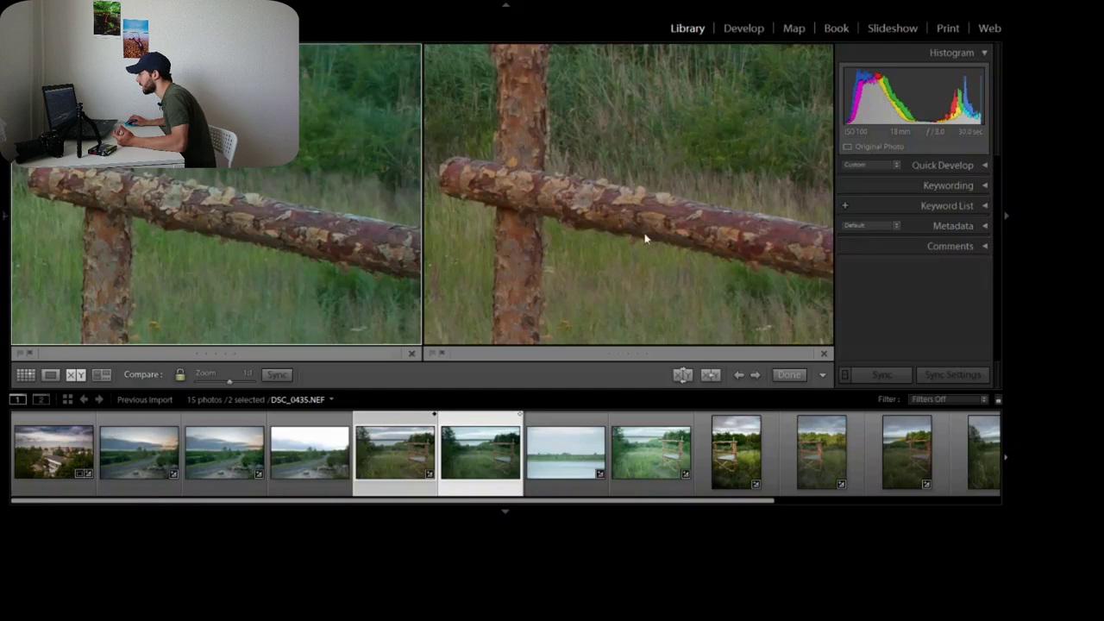
Step: Return both photos to full view, switch to Develop, and compare the colours and highlights of DSC_0435.NEF and DSC_0431.NEF alternately
click(591, 216)
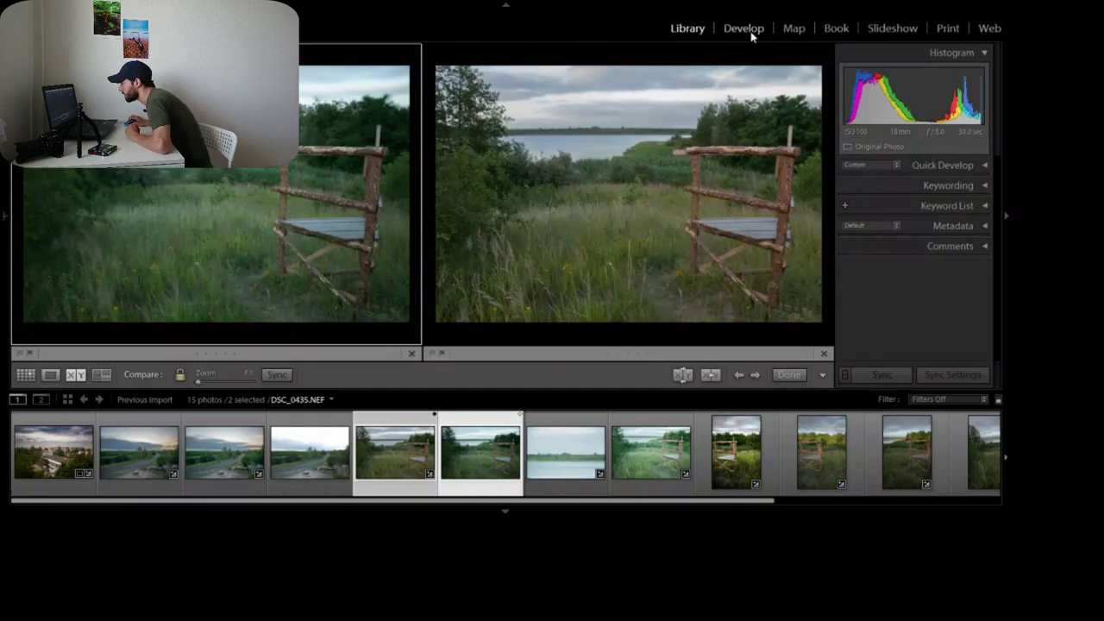
click(743, 29)
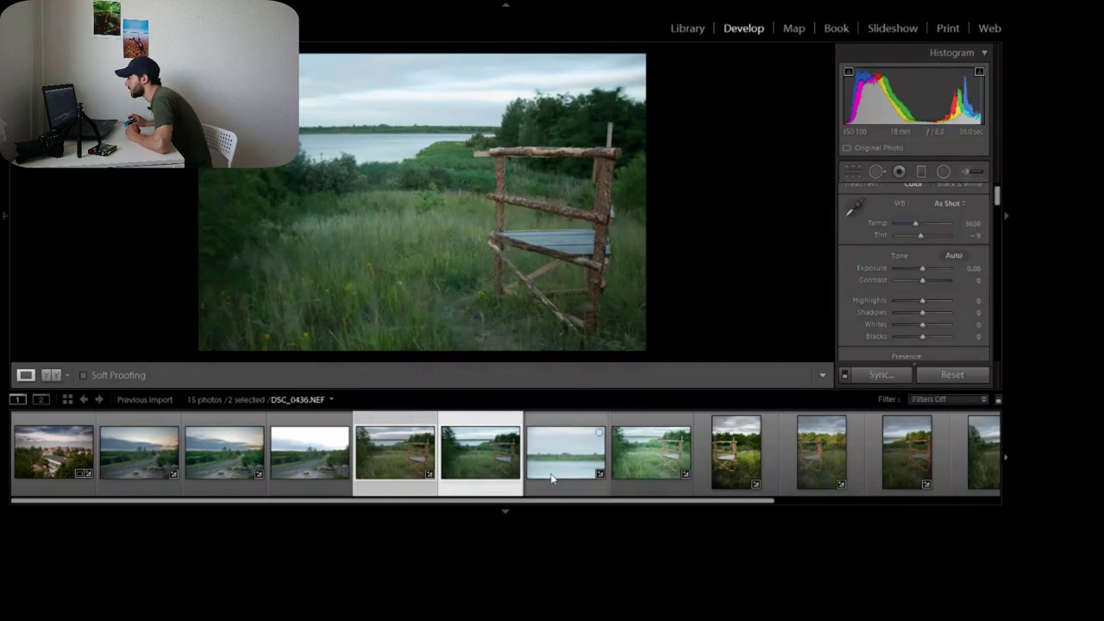
click(552, 479)
click(454, 470)
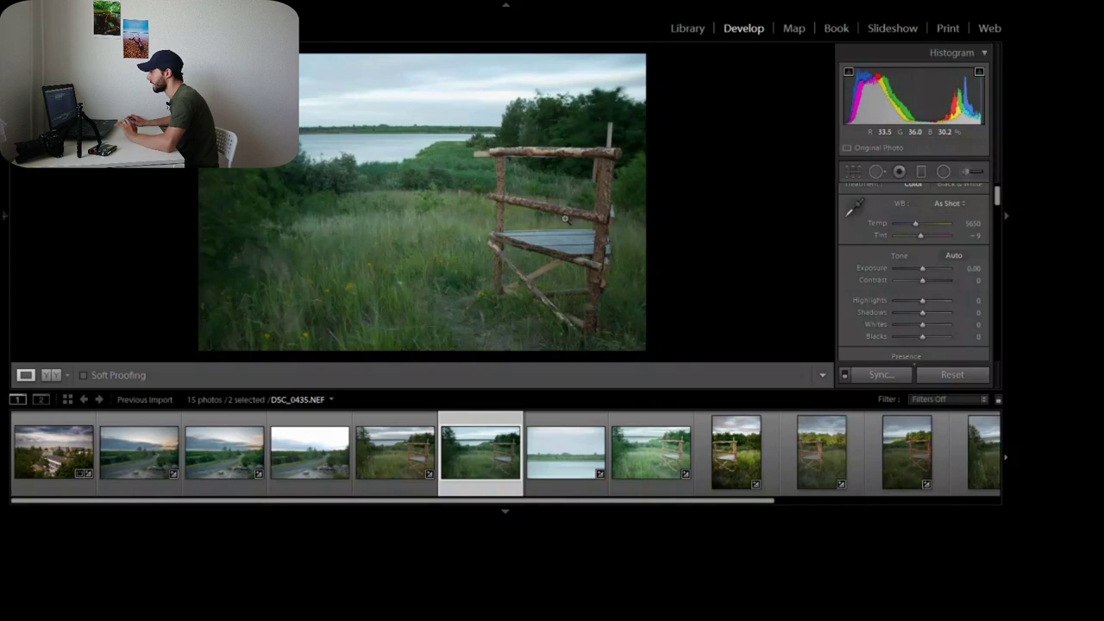
click(388, 481)
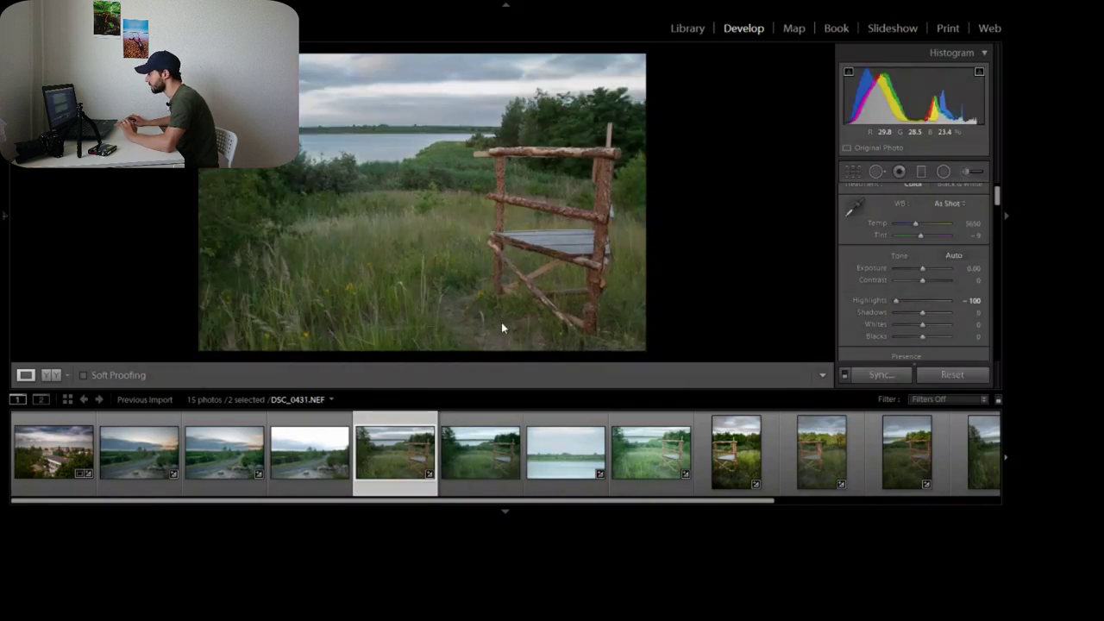
click(494, 481)
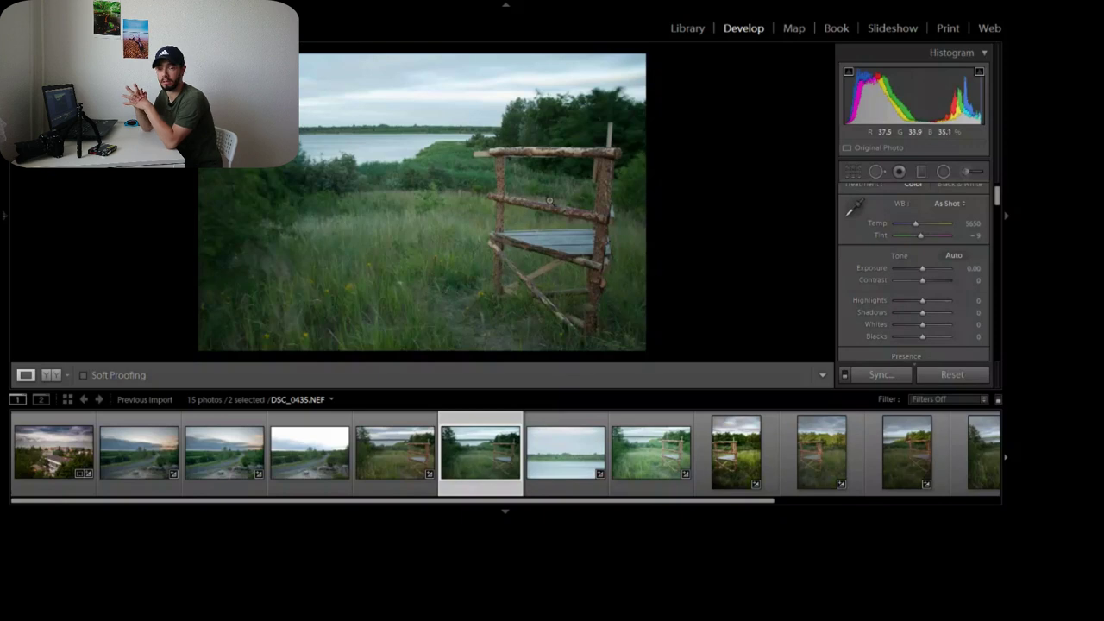
key(Left)
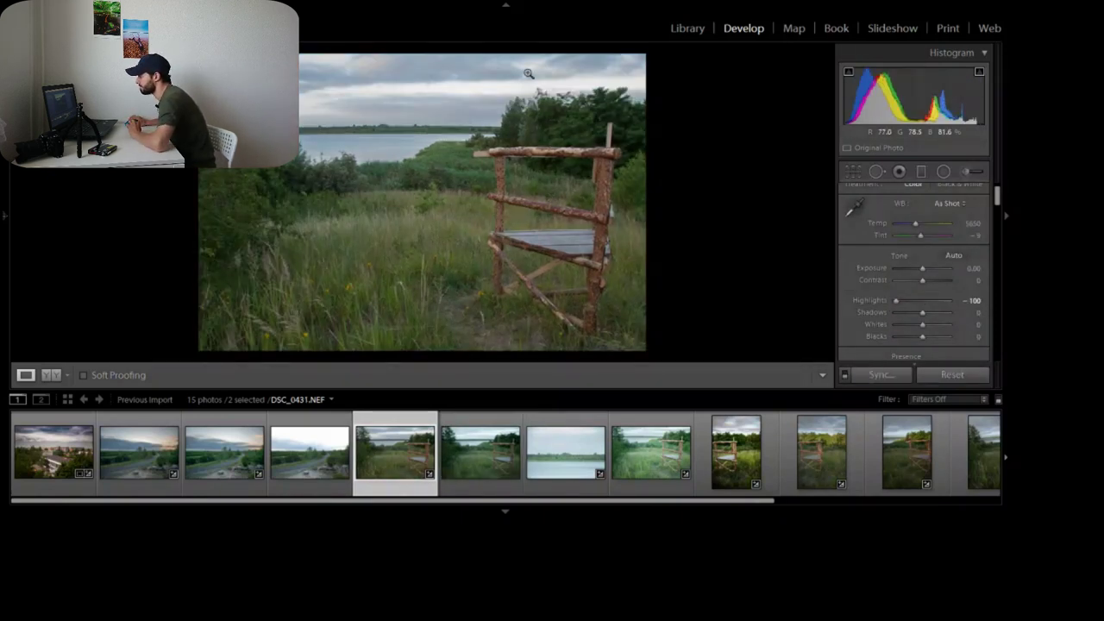
key(Right)
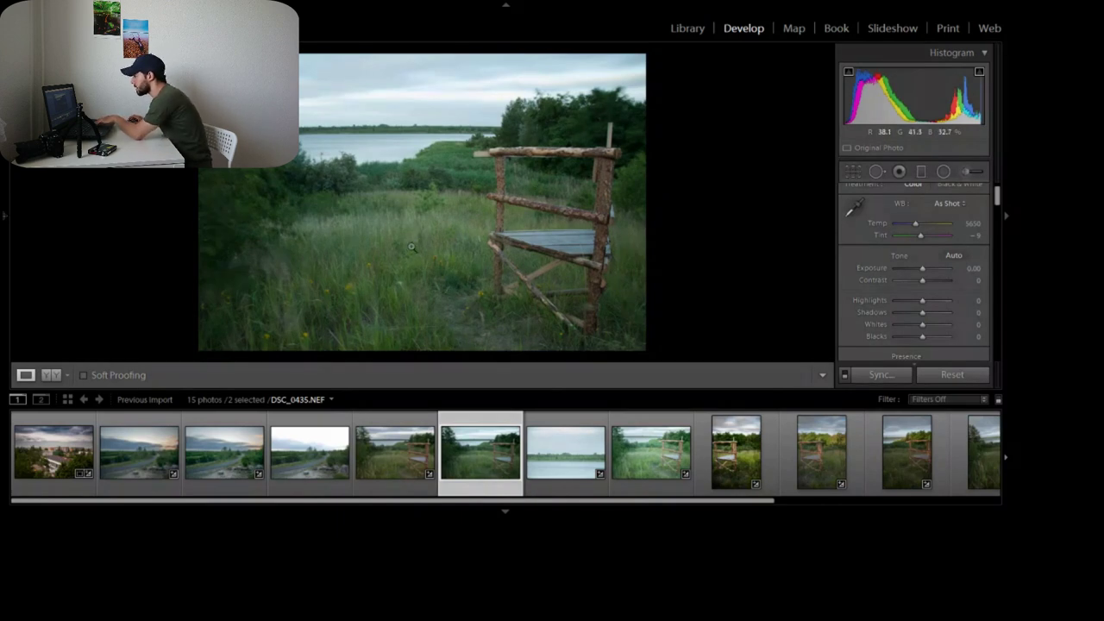
key(Left)
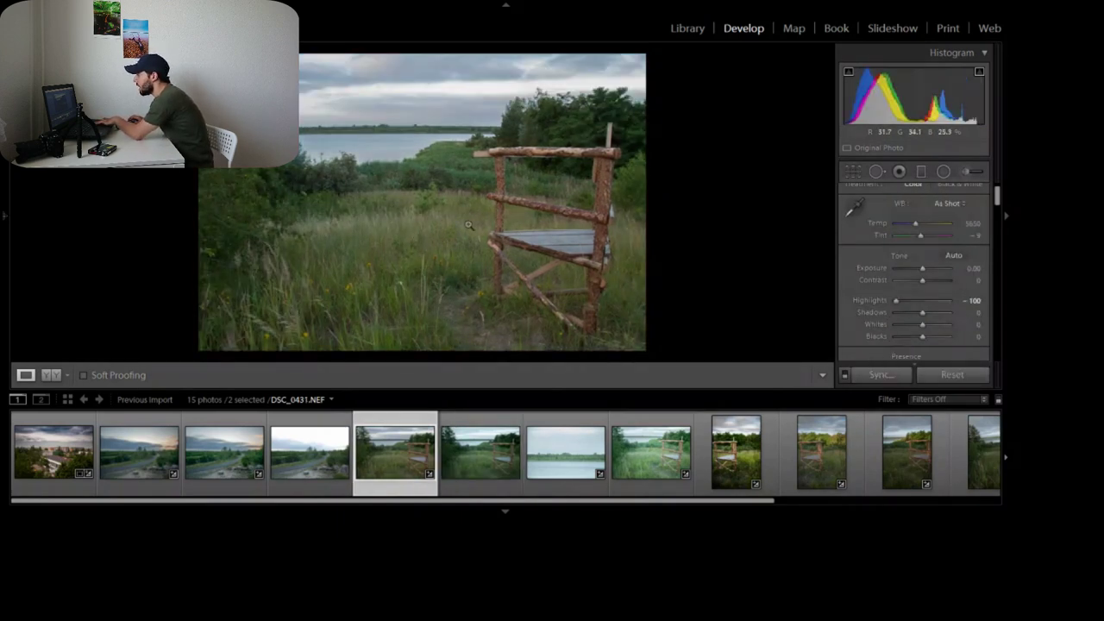
key(Right)
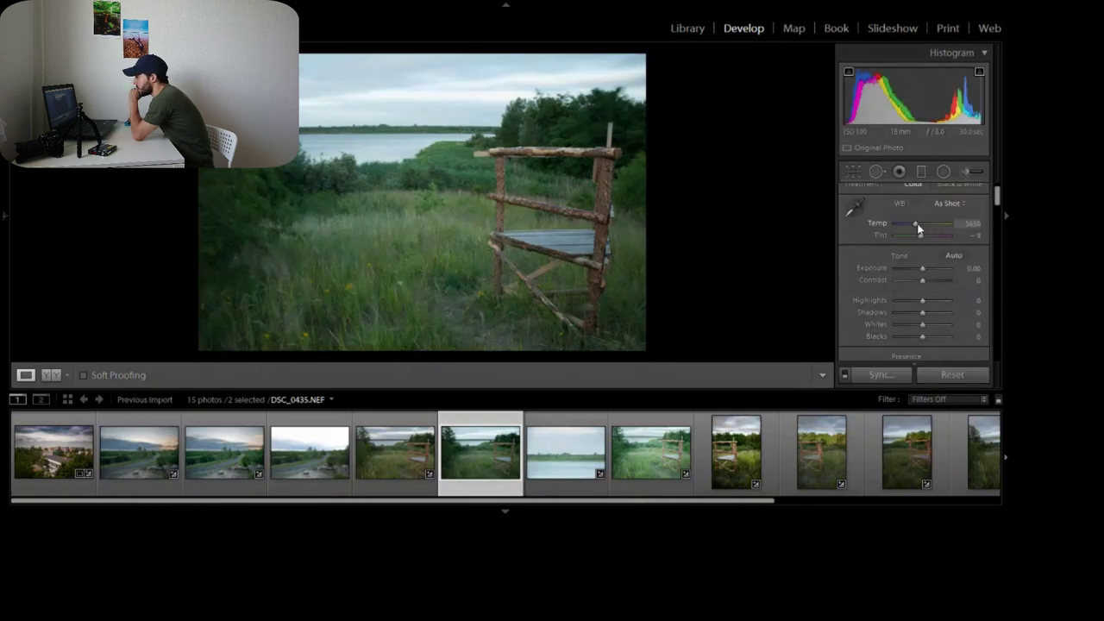
Step: Set the white balance Temp of DSC_0435.NEF to 7595 and check its colour against DSC_0431.NEF
drag(917, 229, 926, 232)
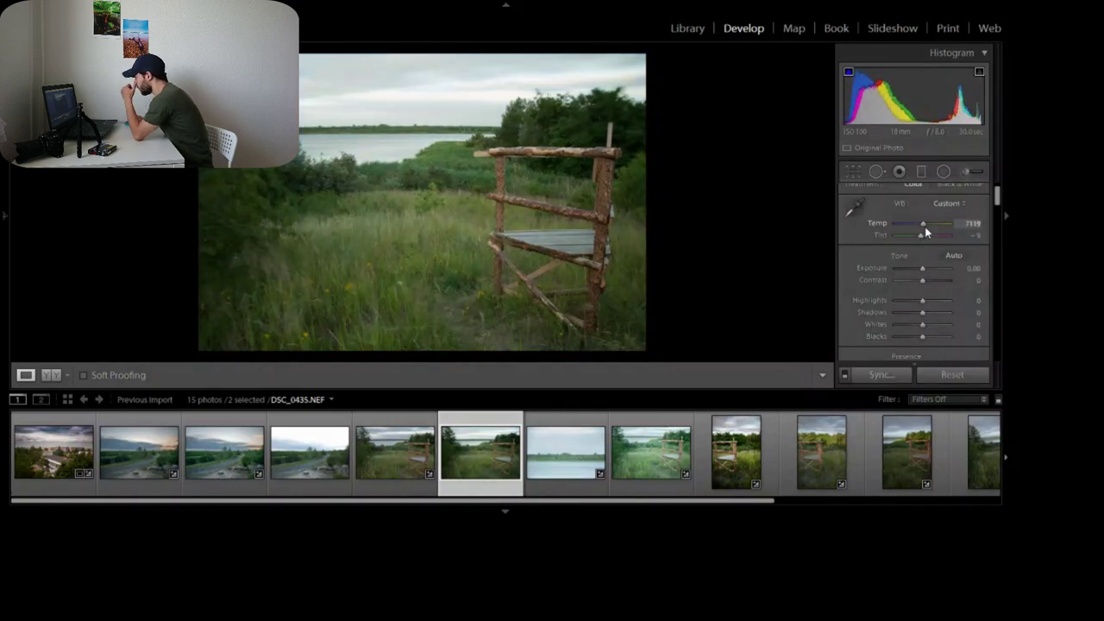
key(Up)
key(Up)
key(Up)
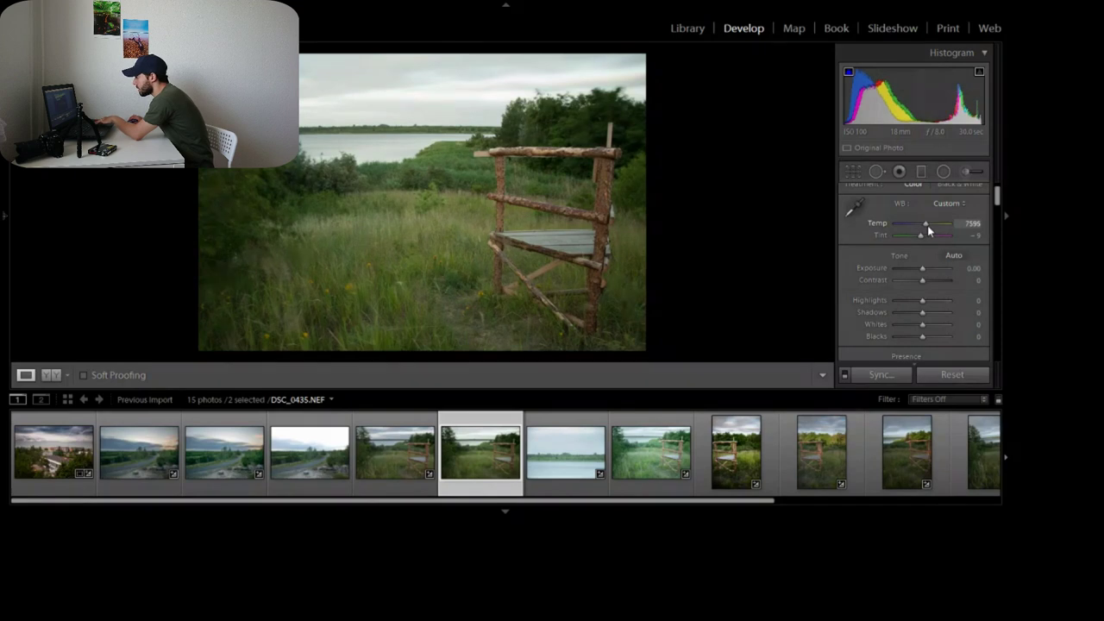
click(393, 484)
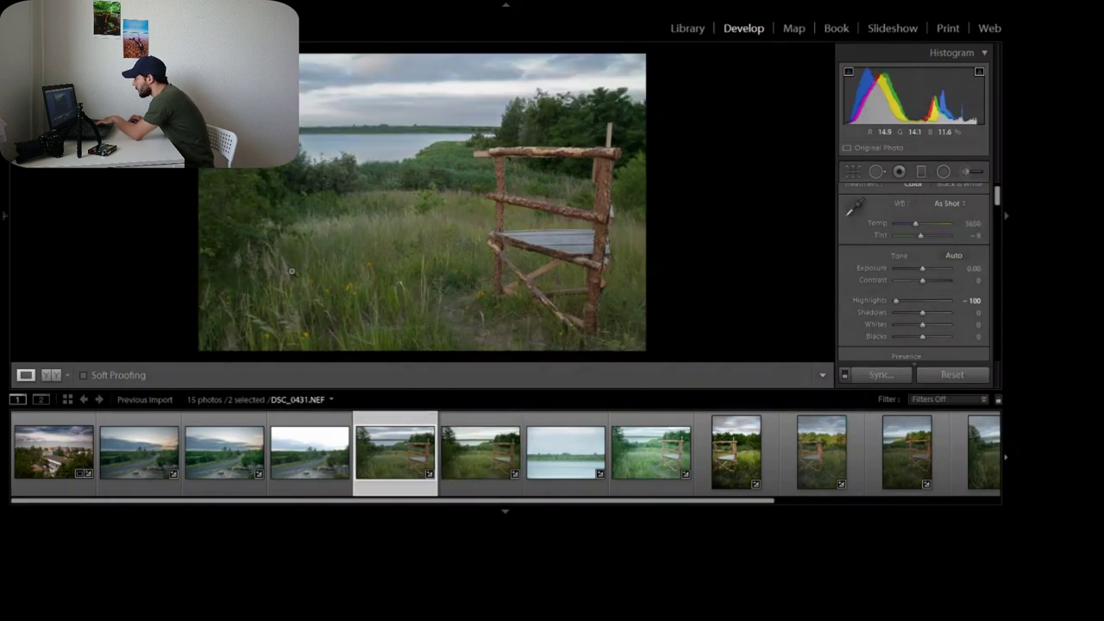
key(Right)
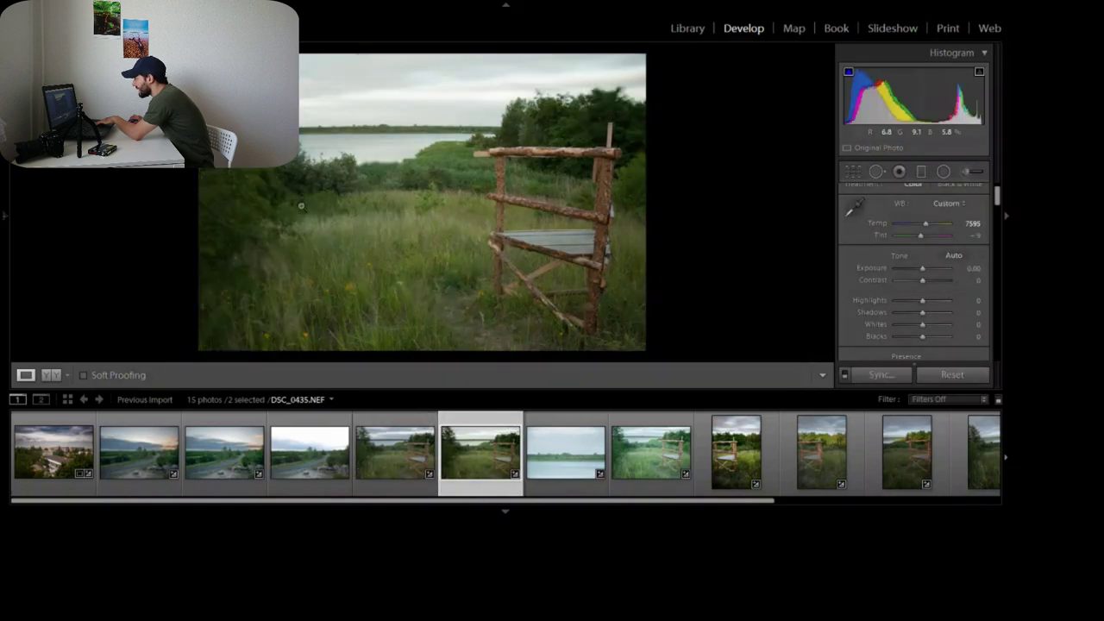
click(390, 471)
key(Right)
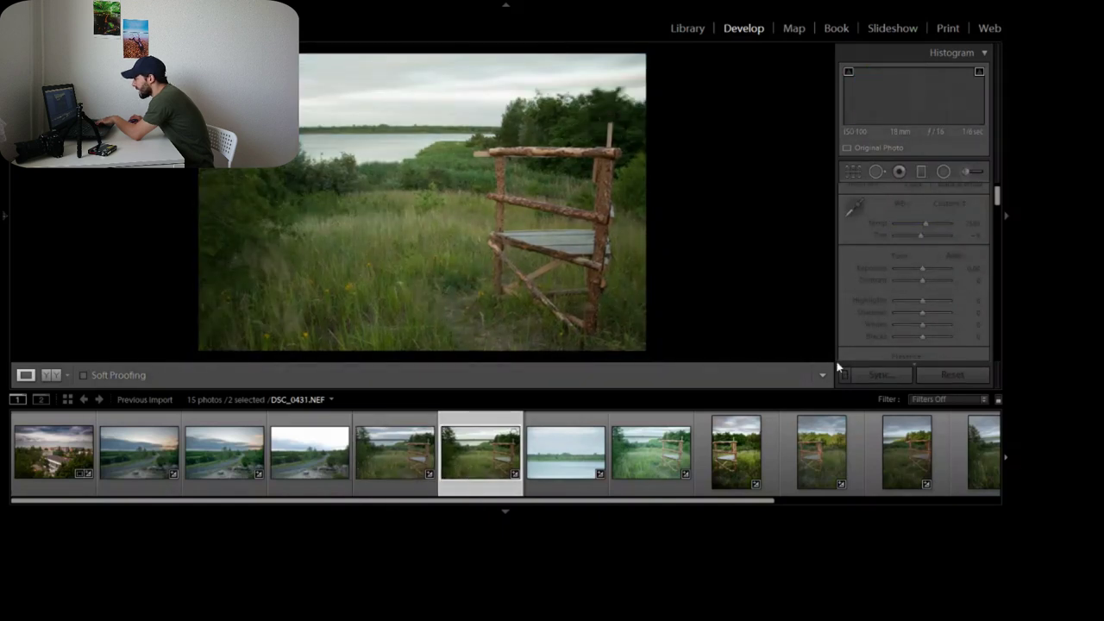
Step: Set the Tint of DSC_0435.NEF to +14 and check its colour cast against DSC_0431.NEF
drag(922, 234, 928, 240)
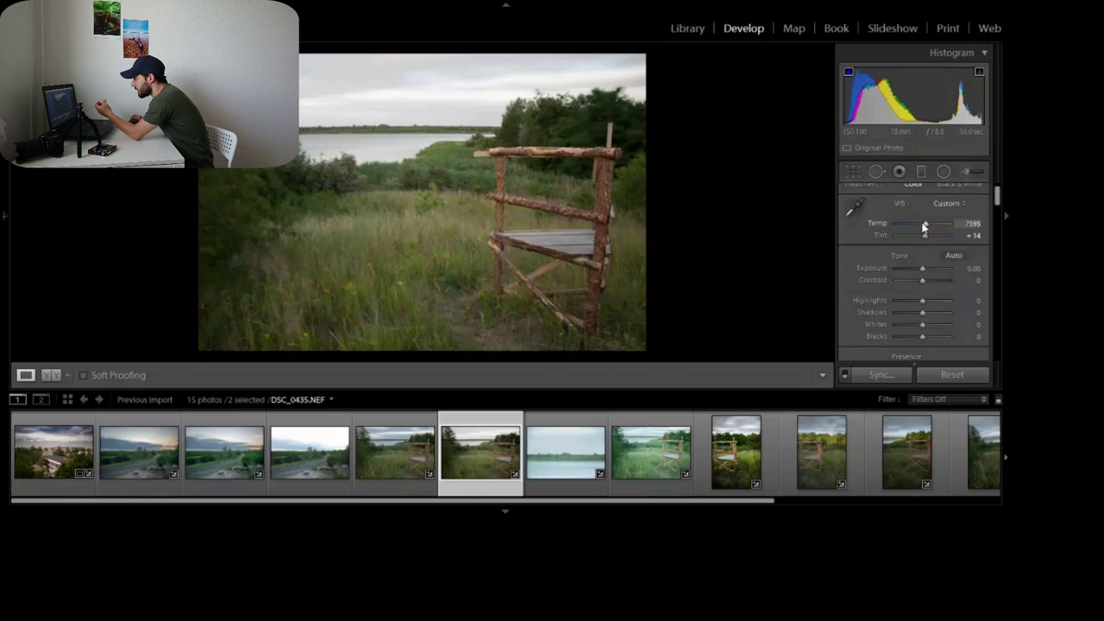
click(365, 475)
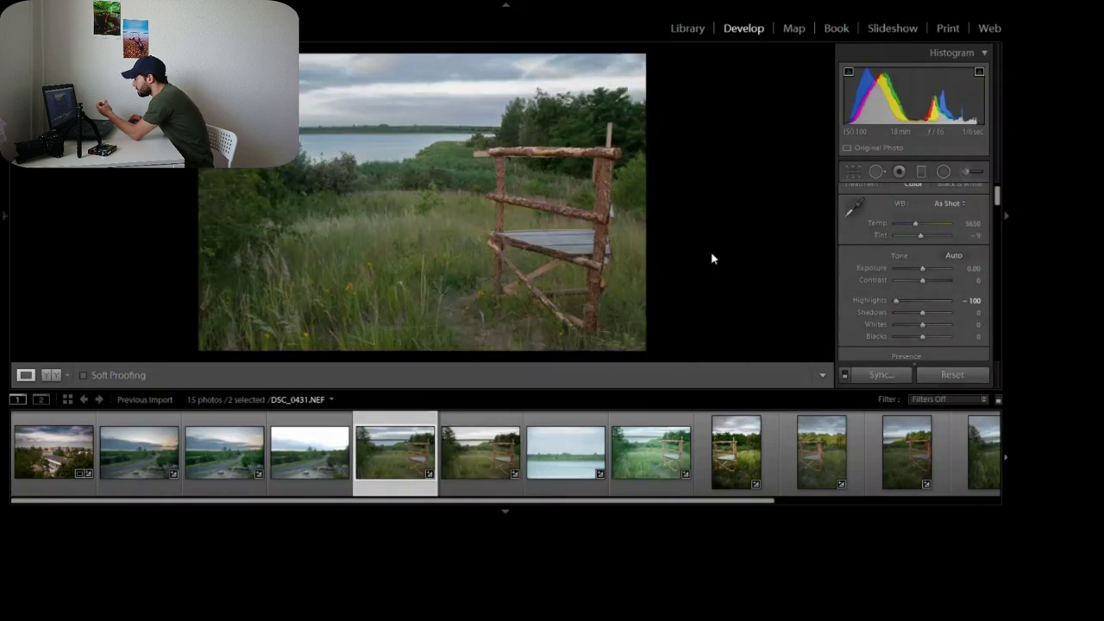
key(Left)
key(Right)
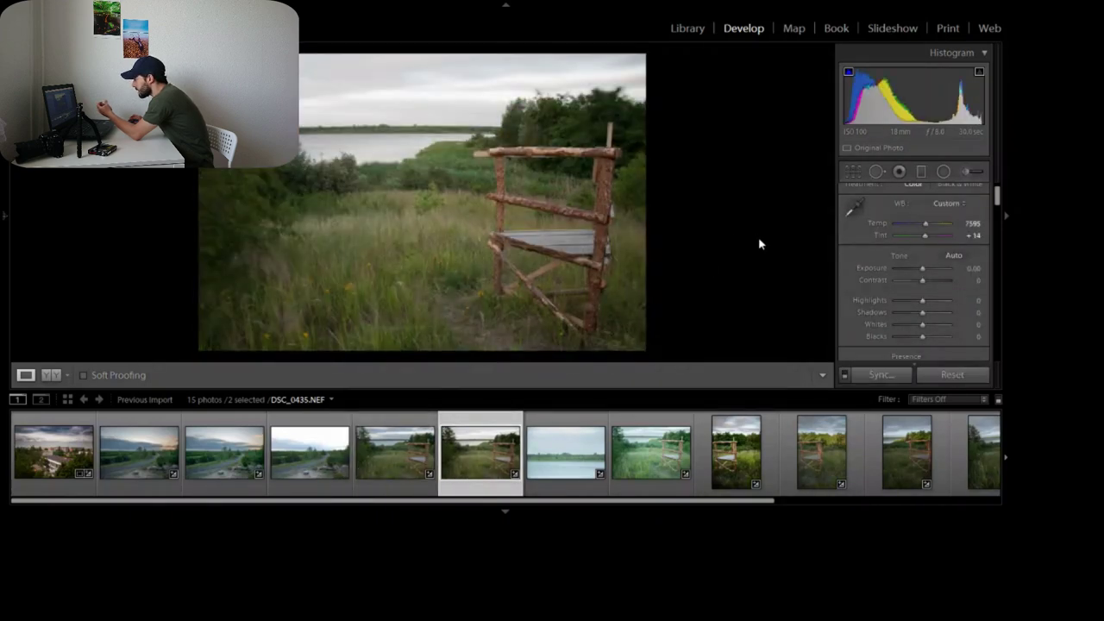
key(Left)
key(Right)
key(Left)
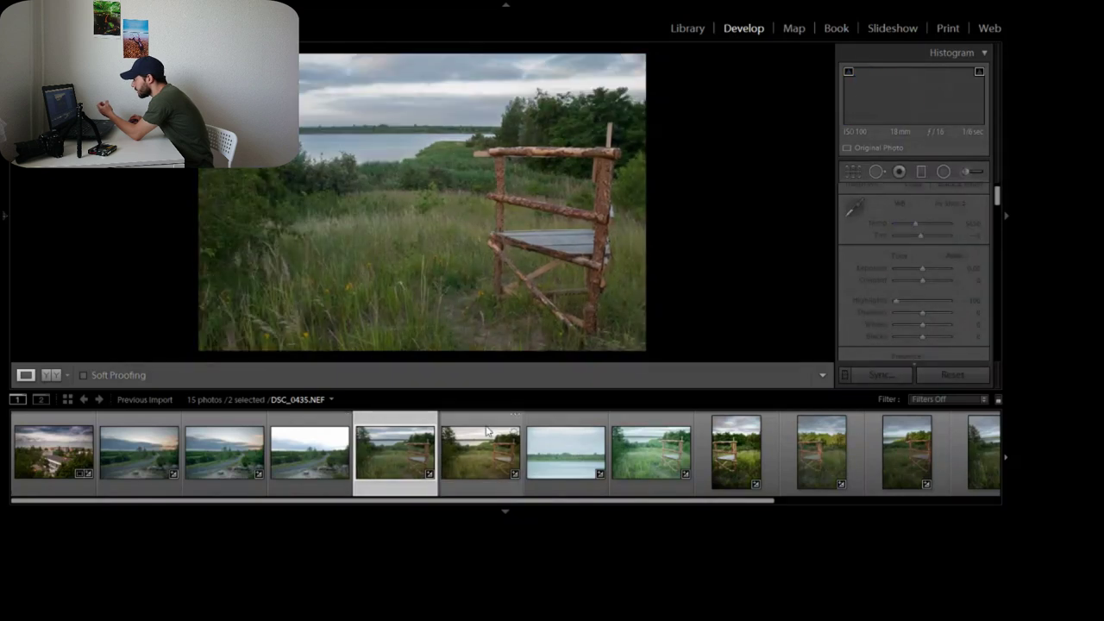
Step: Fine-tune the Temp of DSC_0435.NEF to 6695, checking it against DSC_0431.NEF
click(487, 431)
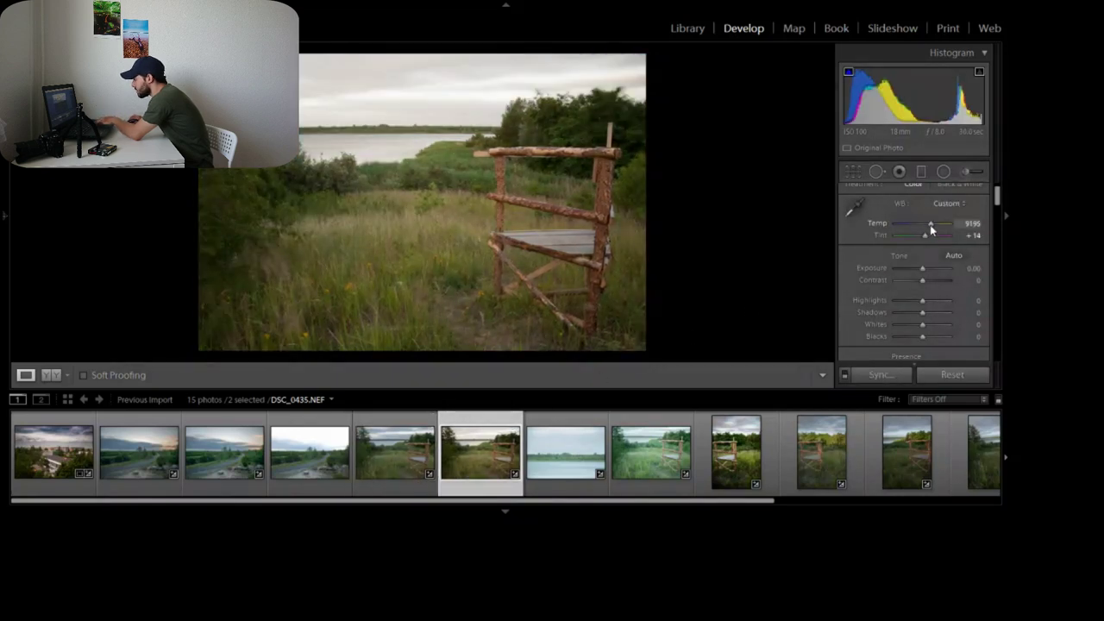
drag(930, 224, 924, 225)
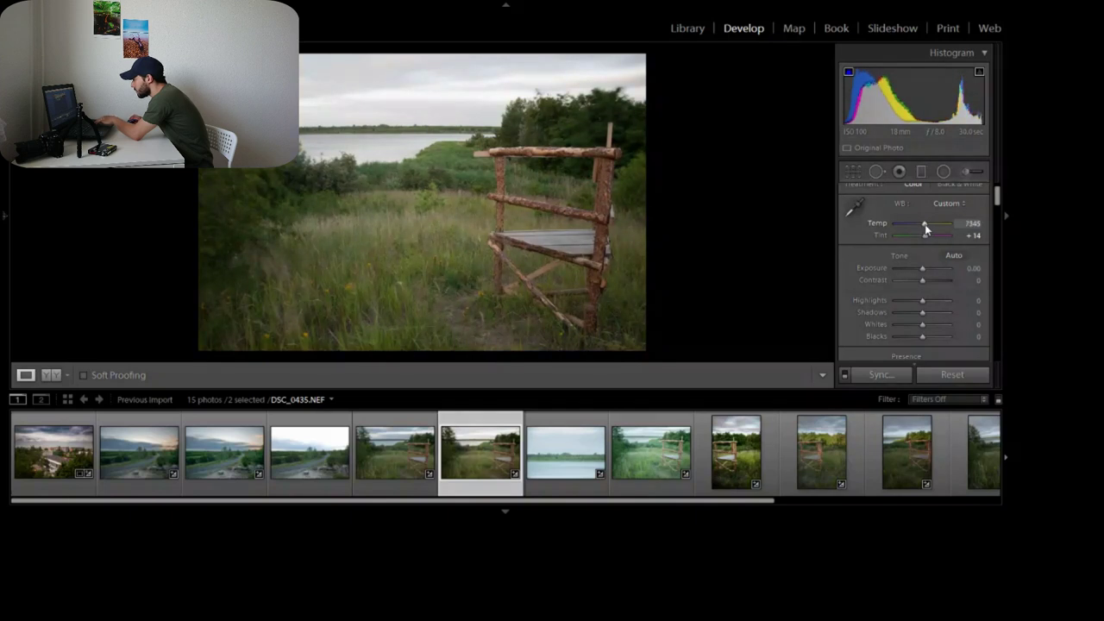
click(394, 453)
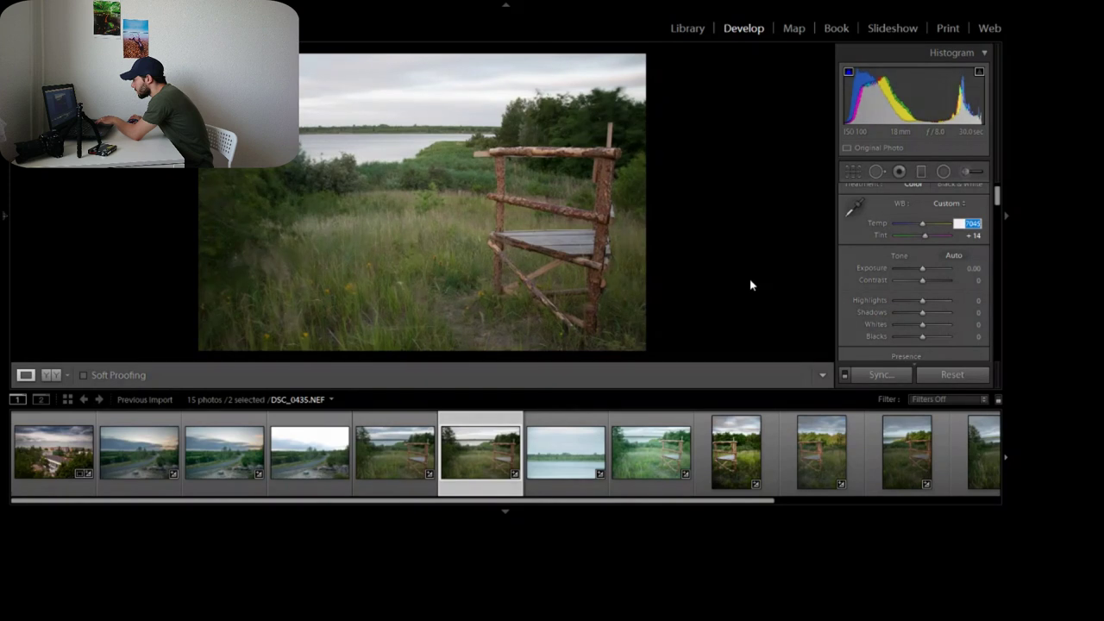
key(Down)
click(394, 483)
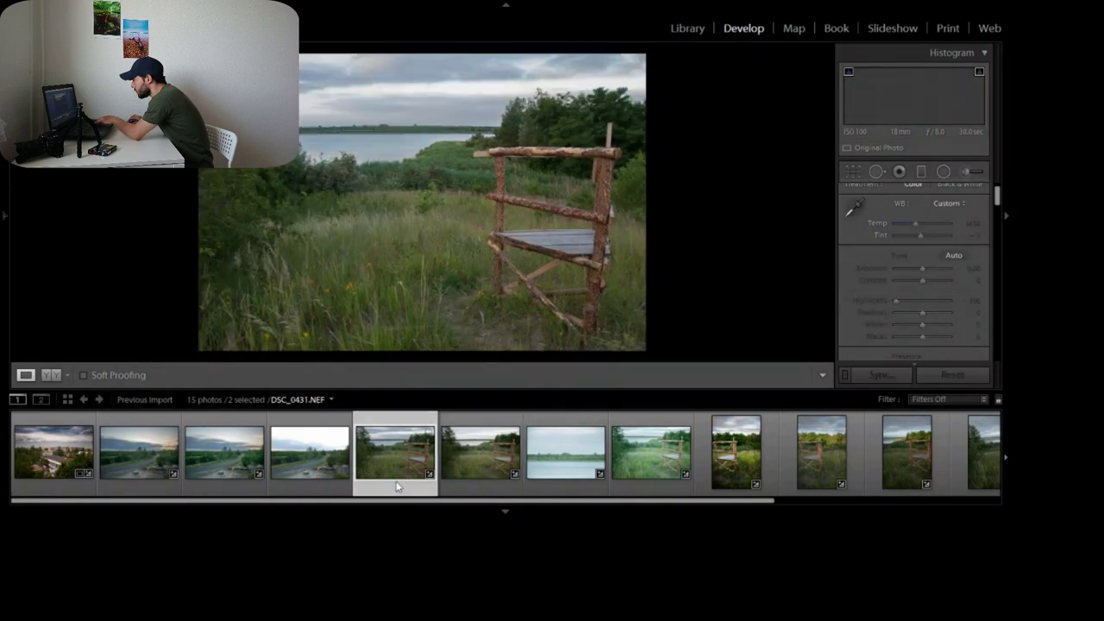
click(461, 452)
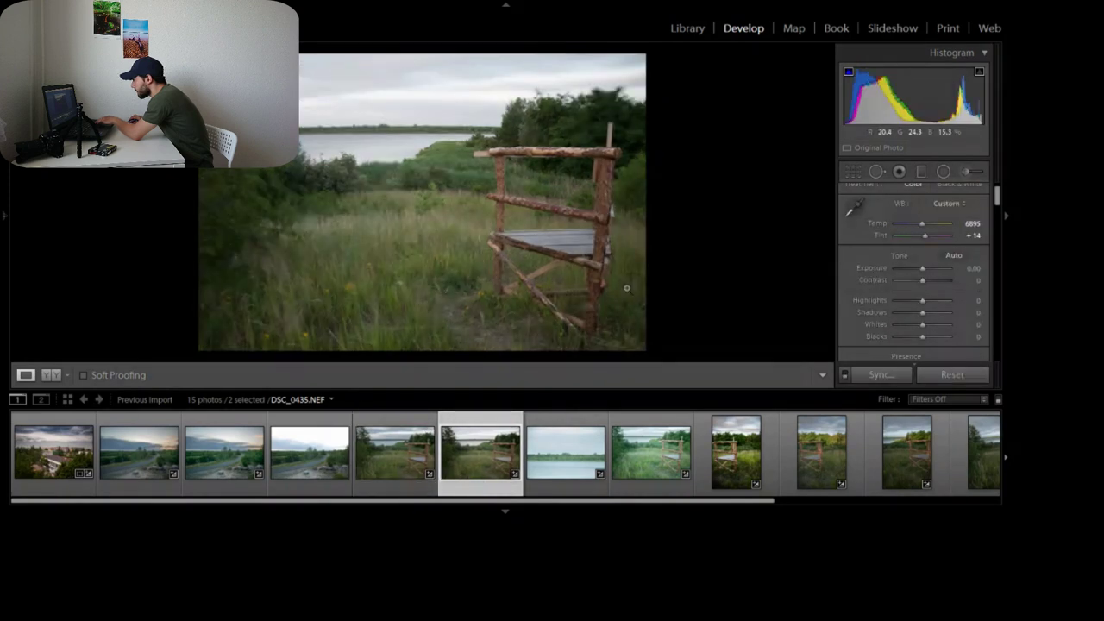
key(Left)
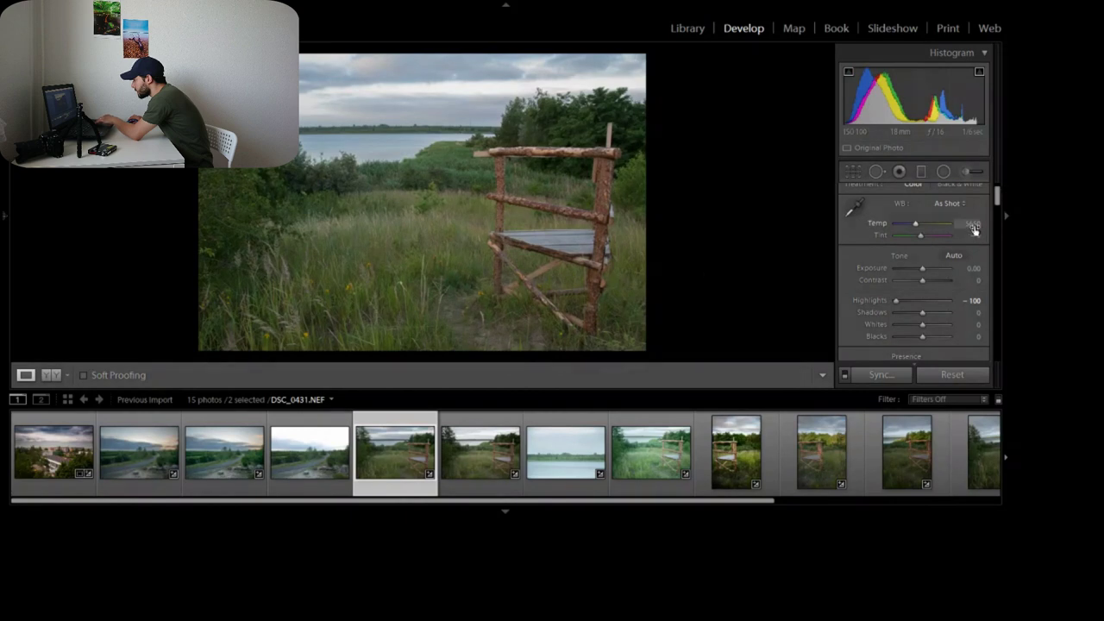
key(Right)
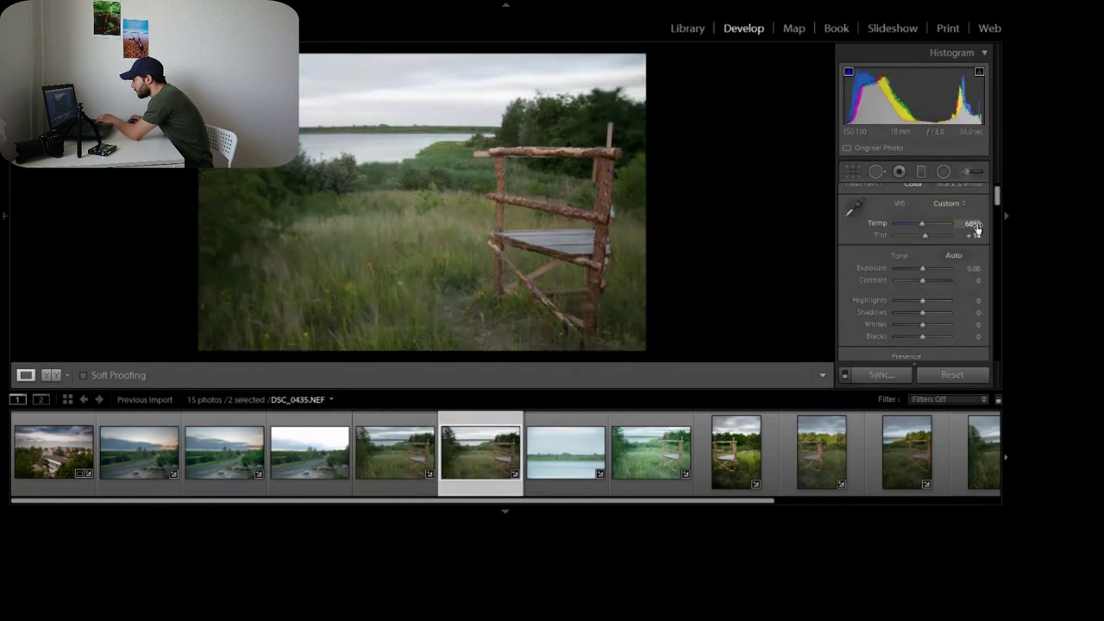
click(972, 223)
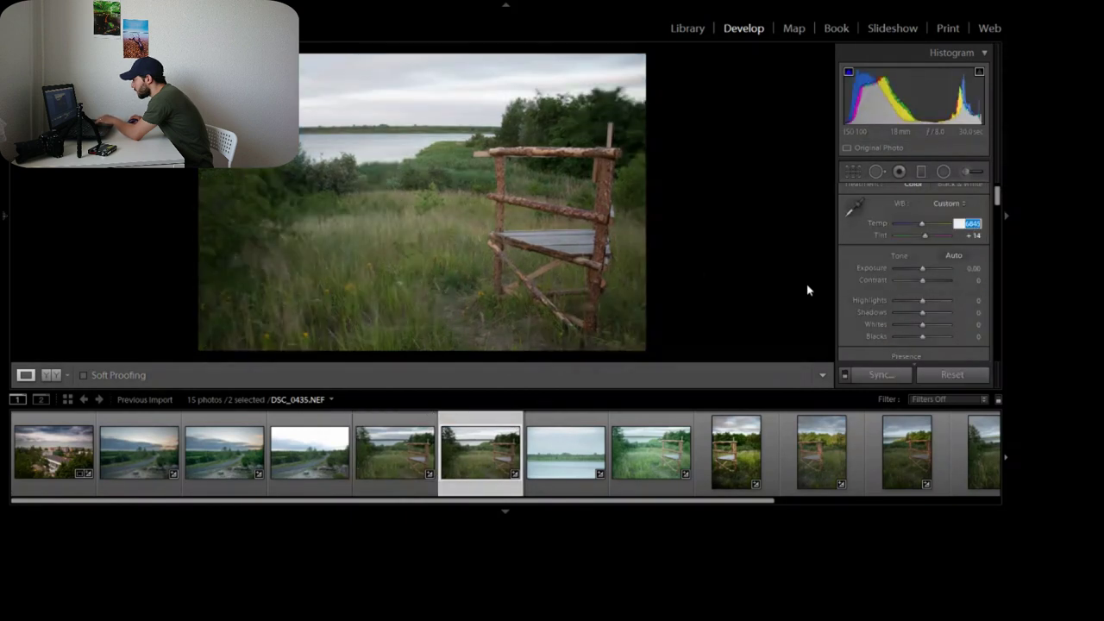
Step: Compare the adjusted white balance of DSC_0435.NEF with DSC_0431.NEF at full view, including the sky and grass
click(382, 485)
key(Right)
key(Left)
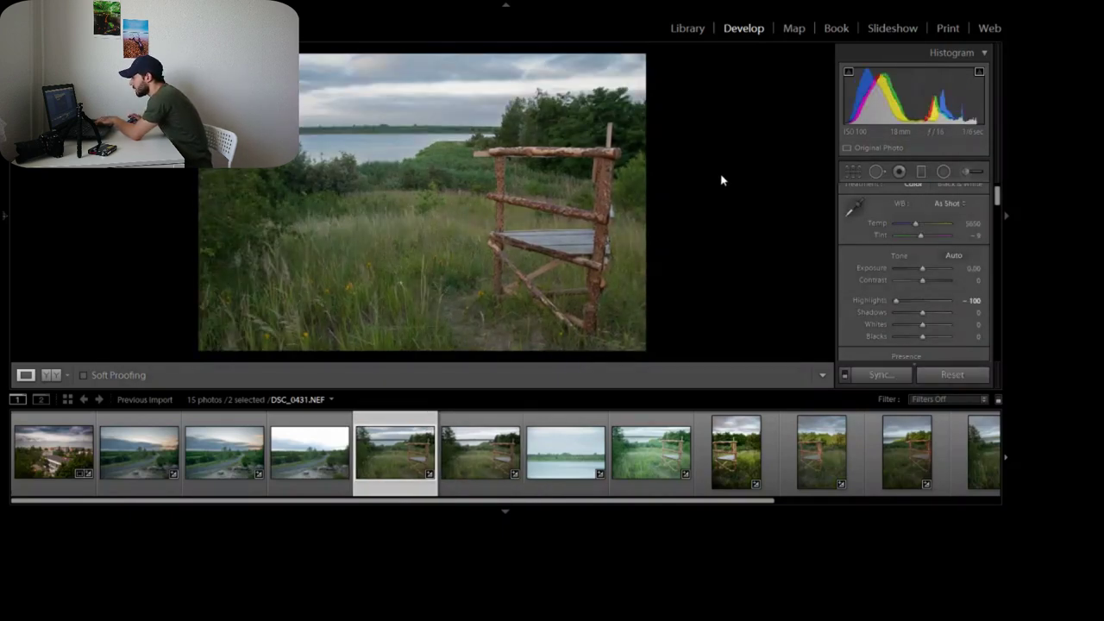
key(Right)
key(Left)
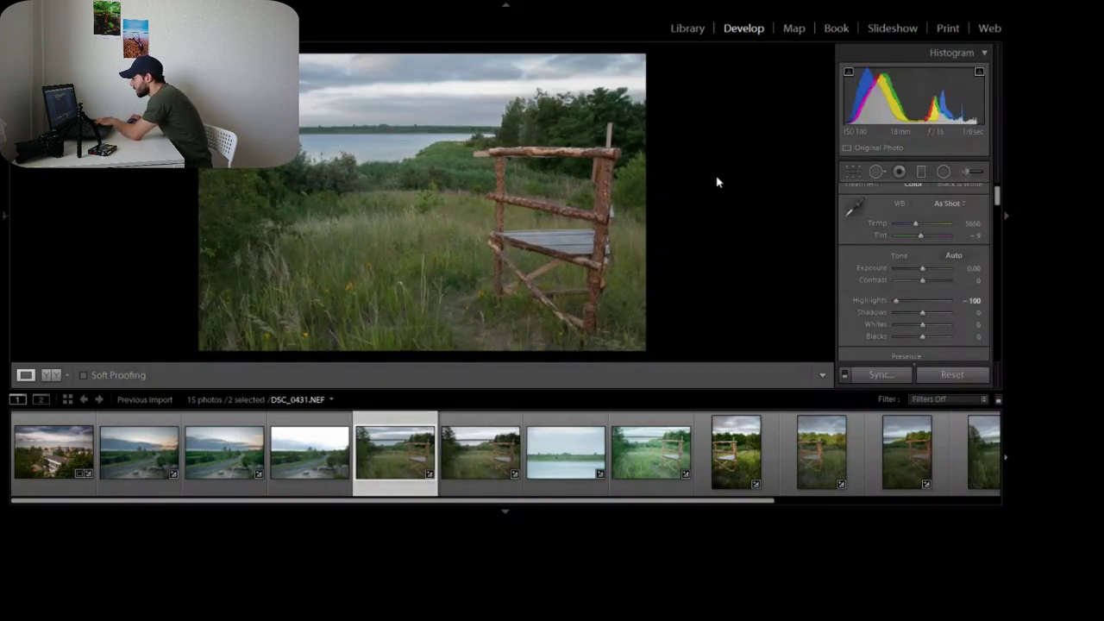
key(Right)
key(Left)
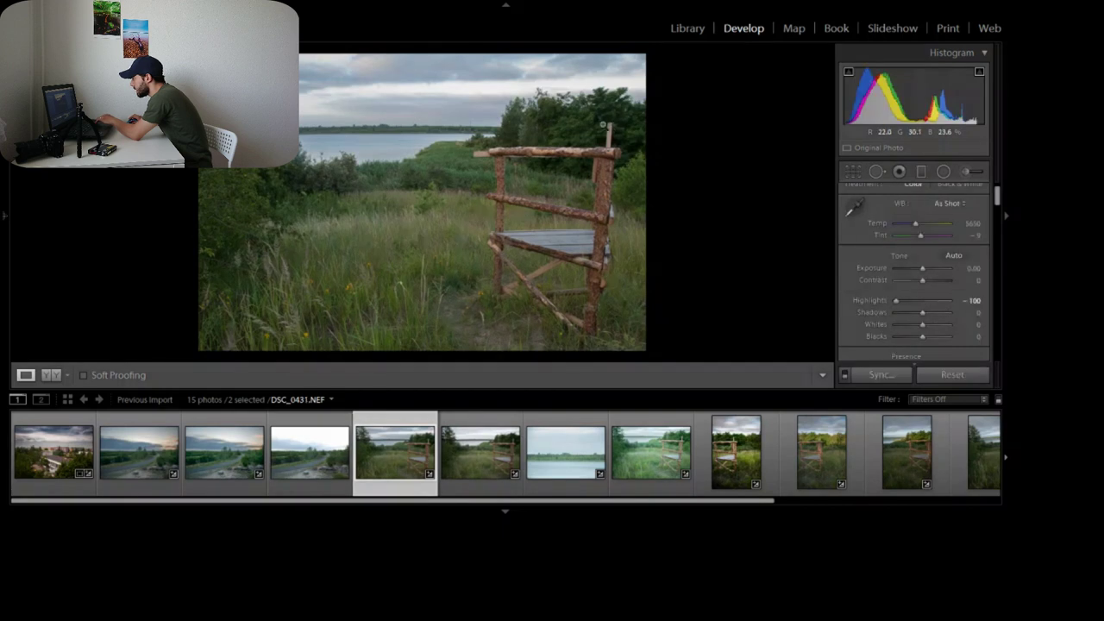
key(Right)
key(Left)
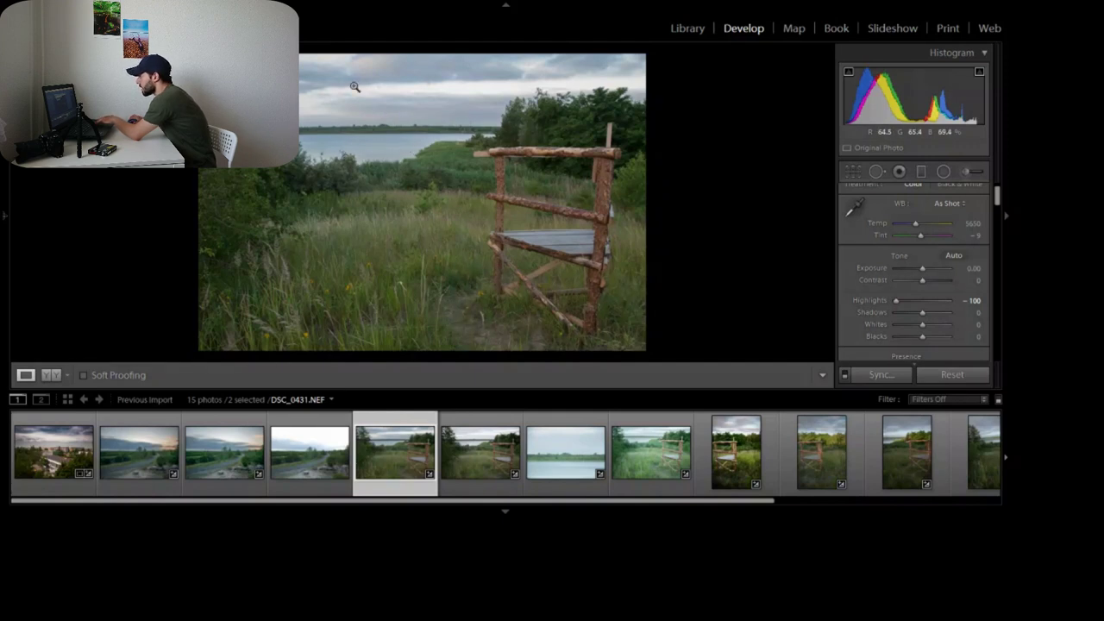
key(Right)
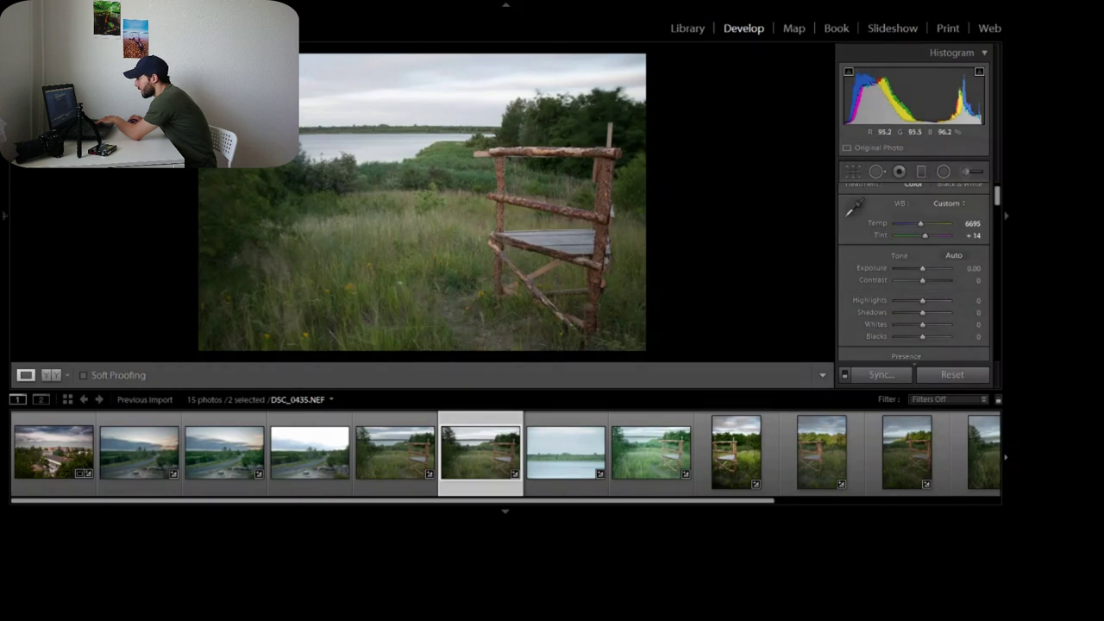
Step: Examine the lake surface in DSC_0435.NEF up close and compare the whole photo with DSC_0431.NEF
click(350, 134)
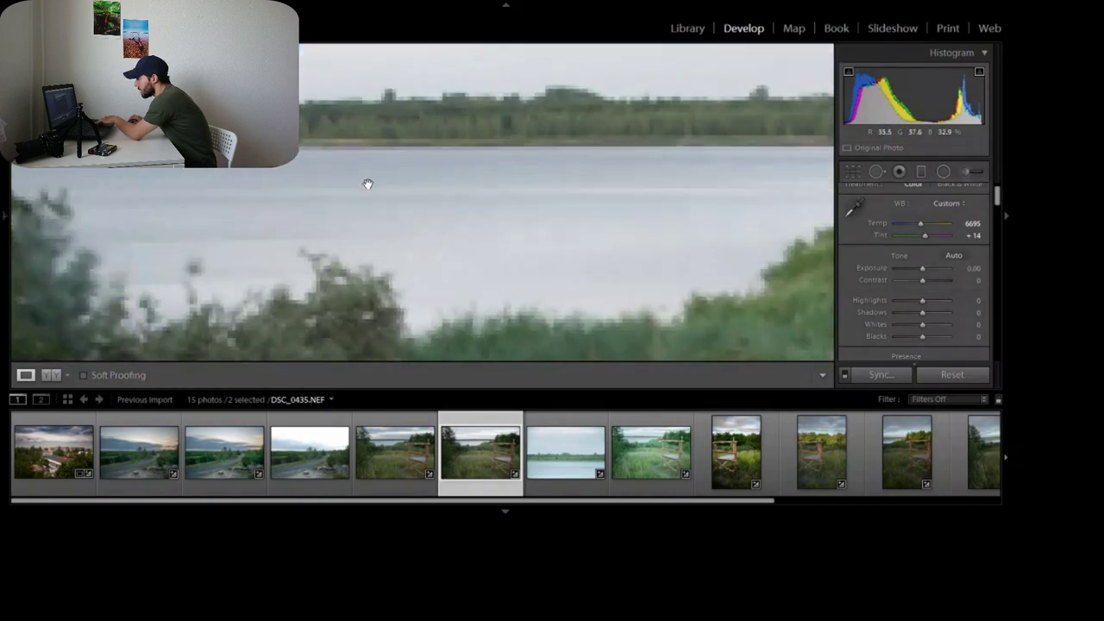
click(488, 207)
click(400, 451)
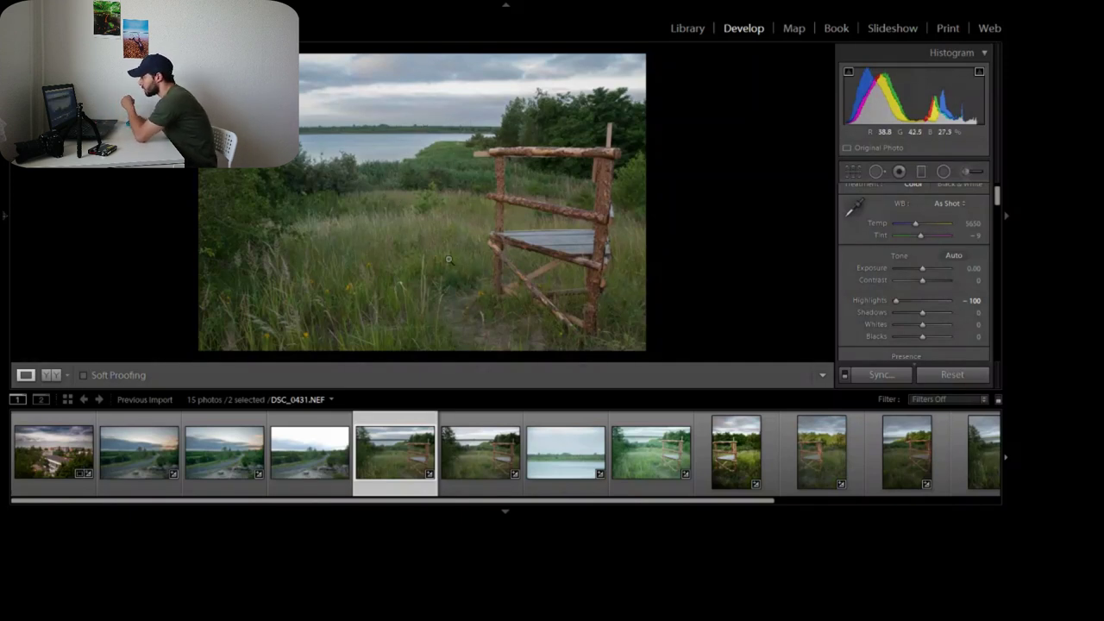
key(Right)
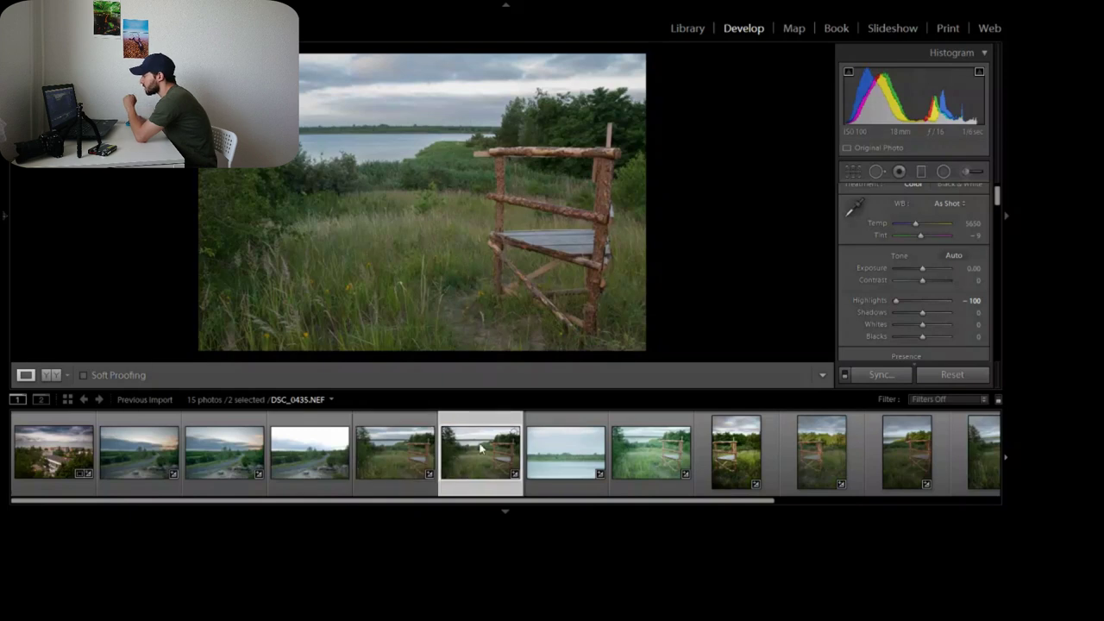
click(379, 451)
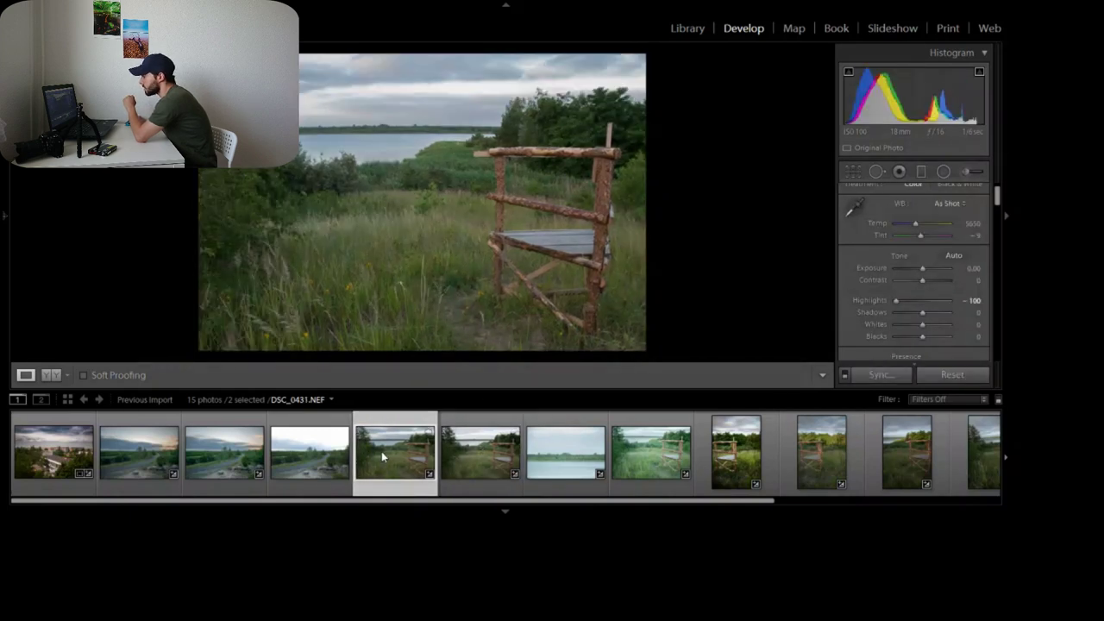
Step: Compare DSC_0431.NEF with the white-balance-adjusted DSC_0435.NEF at full view, alternating between them to judge colour, sky and grass
click(476, 483)
click(401, 484)
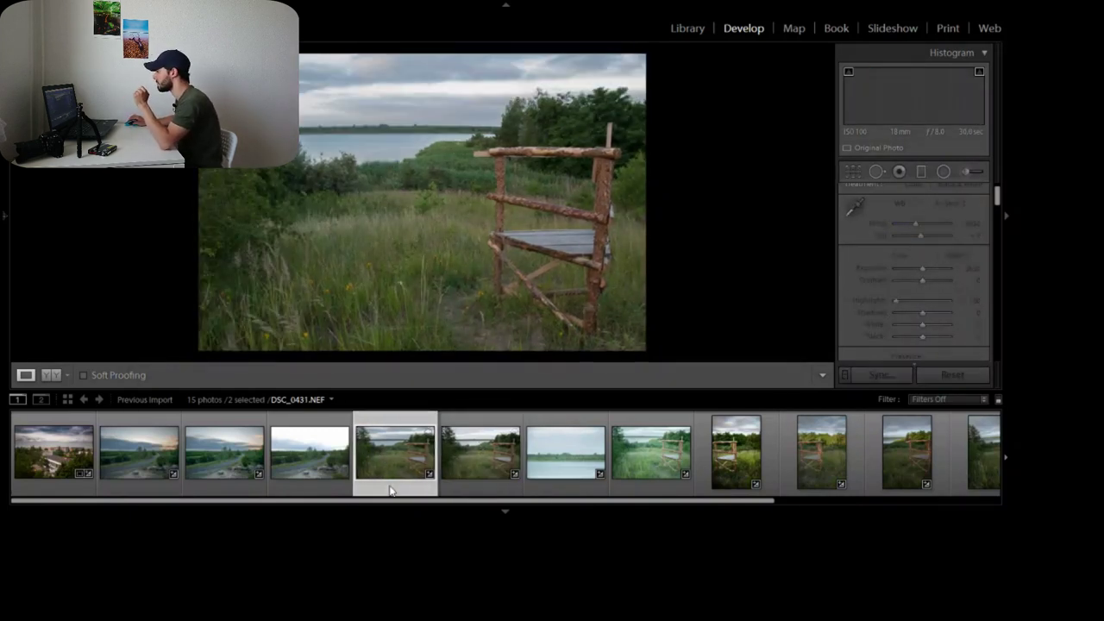
click(485, 468)
click(388, 475)
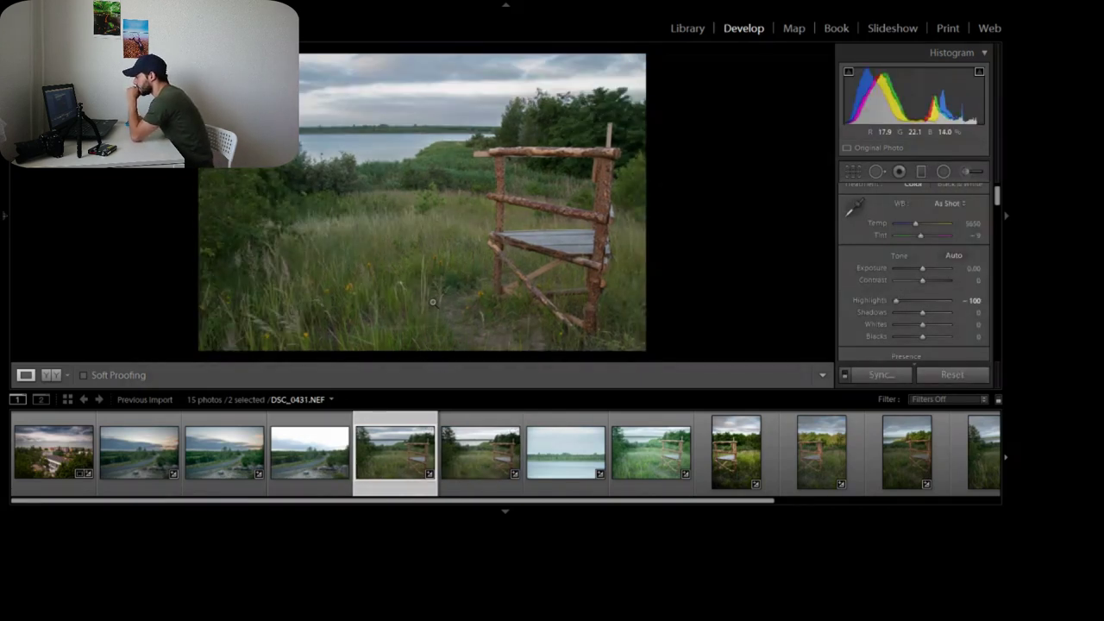
key(Right)
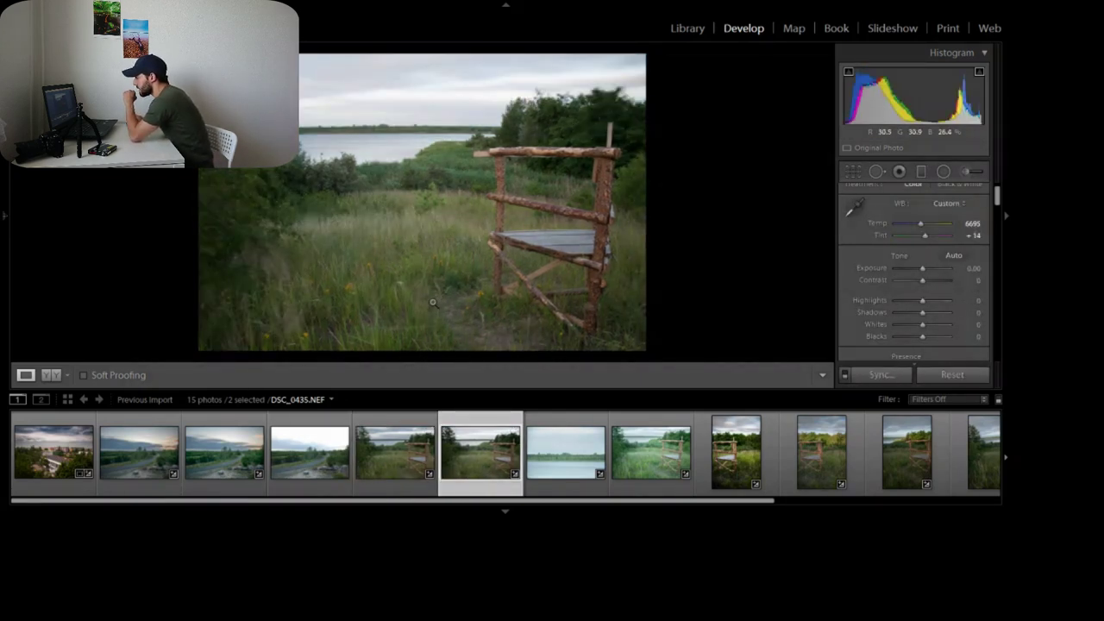
key(Left)
key(Right)
key(Left)
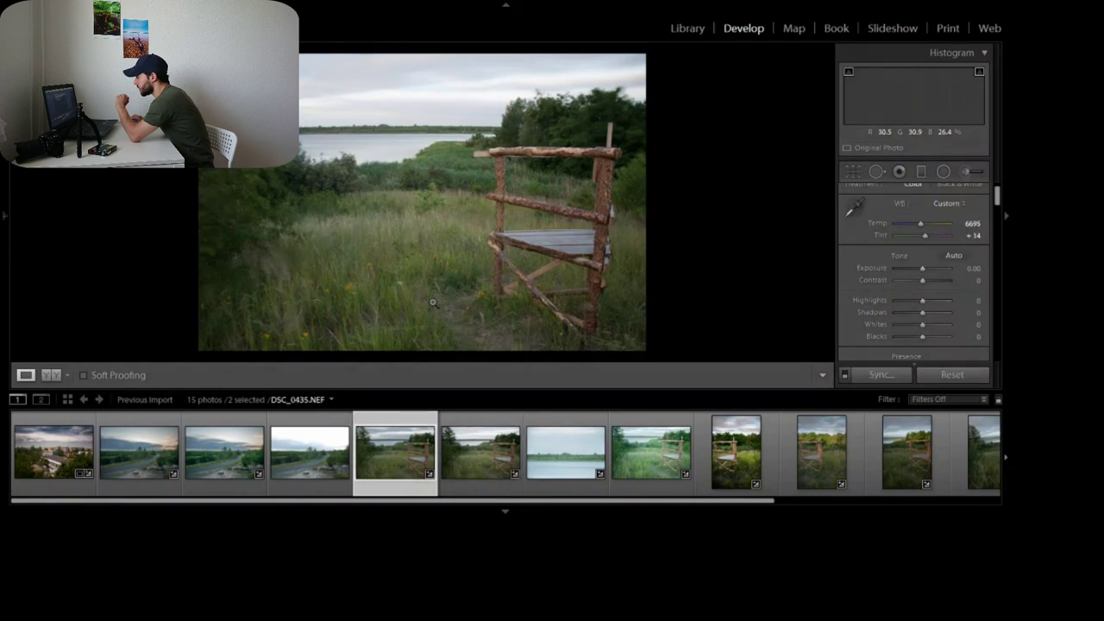
key(Right)
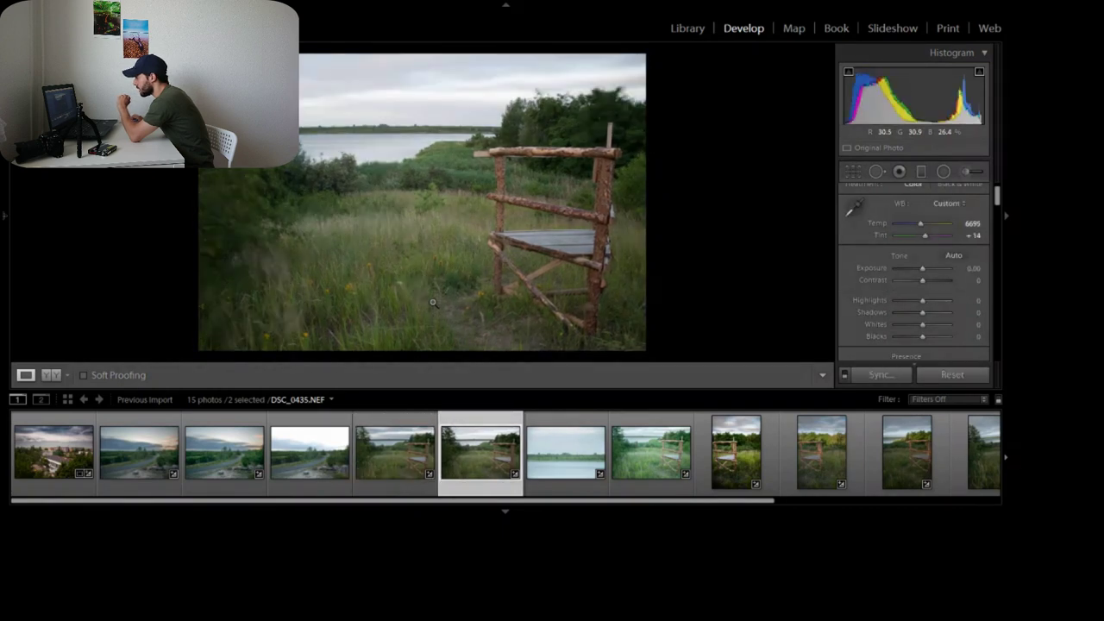
click(369, 488)
mouse_move(3, 293)
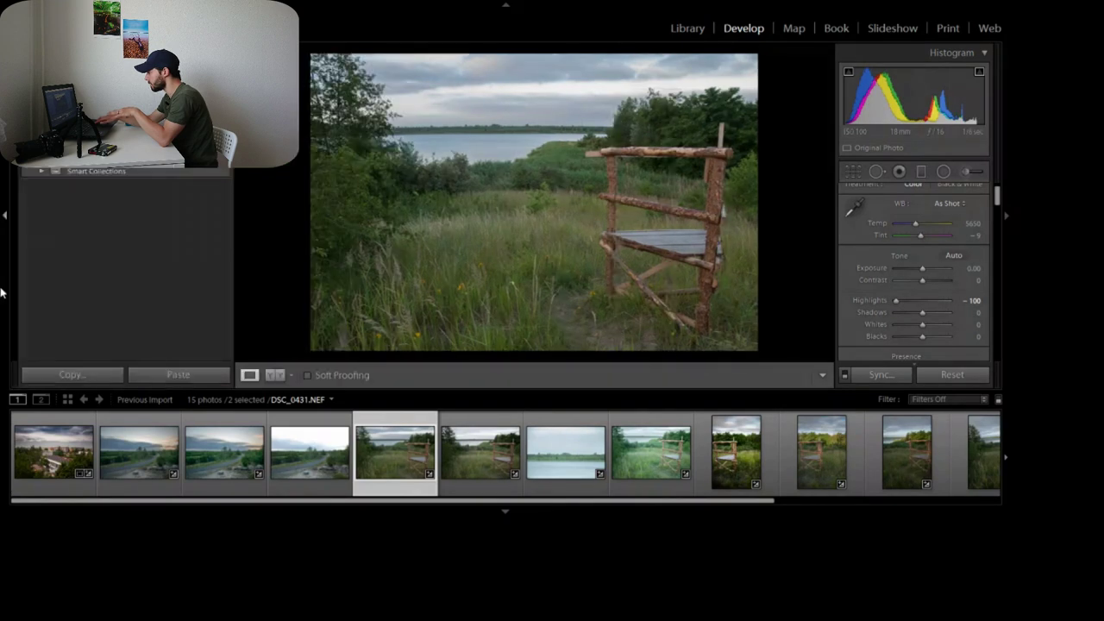
Step: Compare DSC_0435.NEF and DSC_0431.NEF at their As Shot white balance without highlight recovery
click(473, 487)
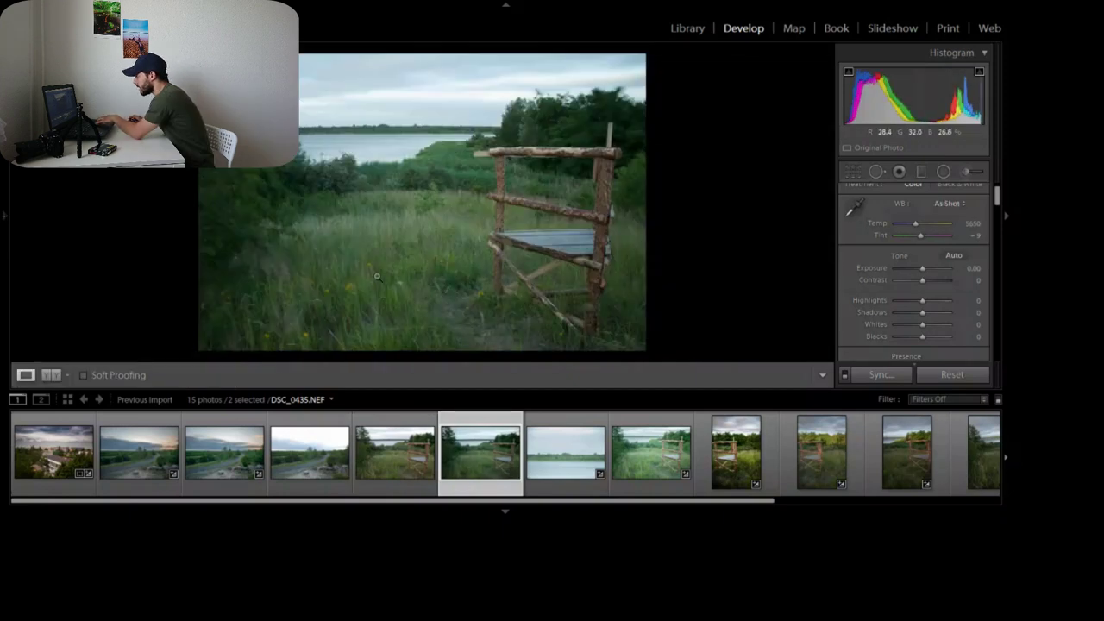
key(Left)
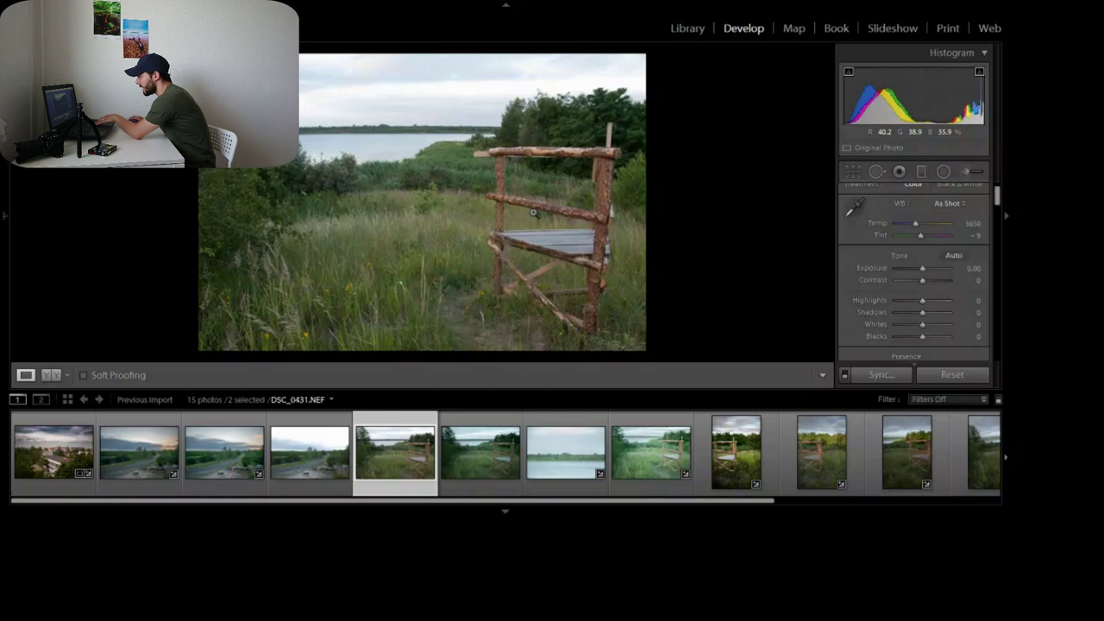
drag(636, 500, 670, 510)
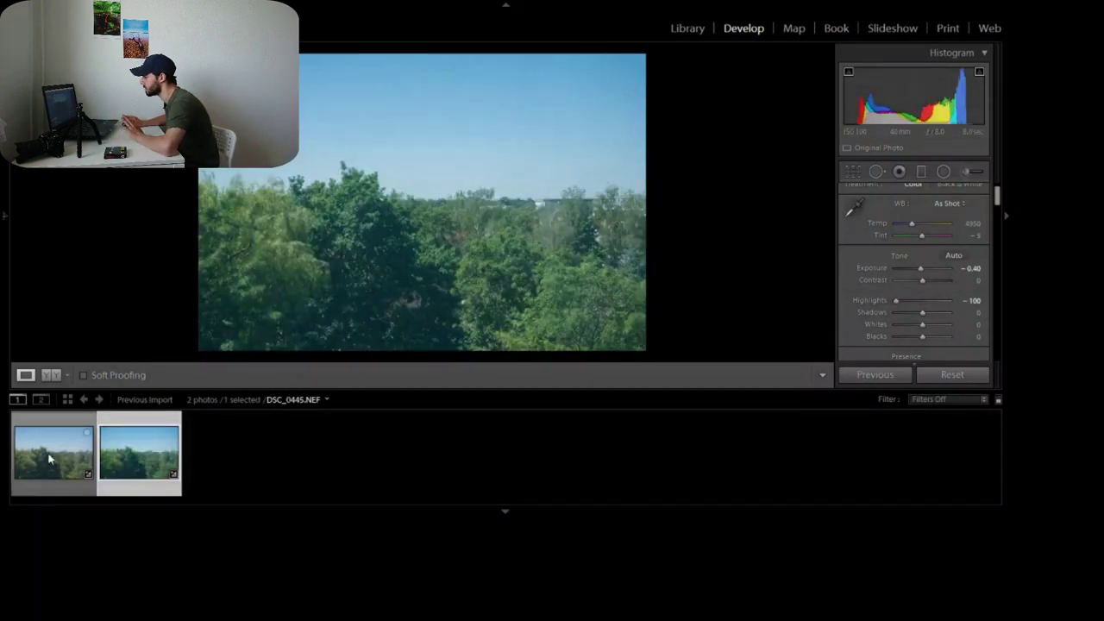
Step: Compare the tree shots DSC_0445.NEF and DSC_0449.NEF at full view for foliage colour and exposure settings
click(84, 428)
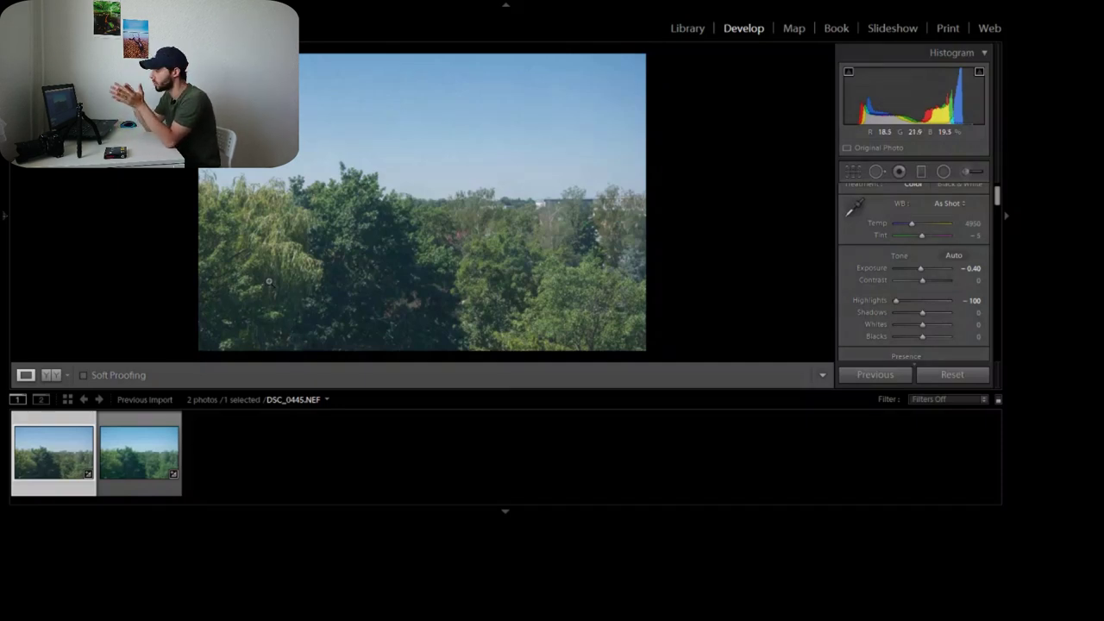
click(126, 455)
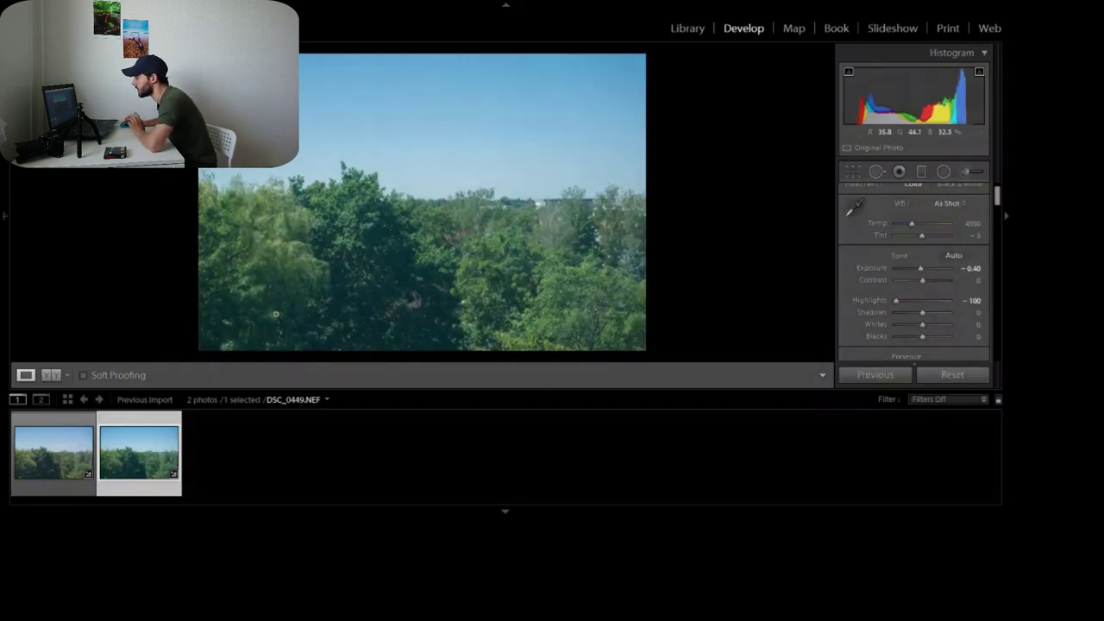
click(81, 470)
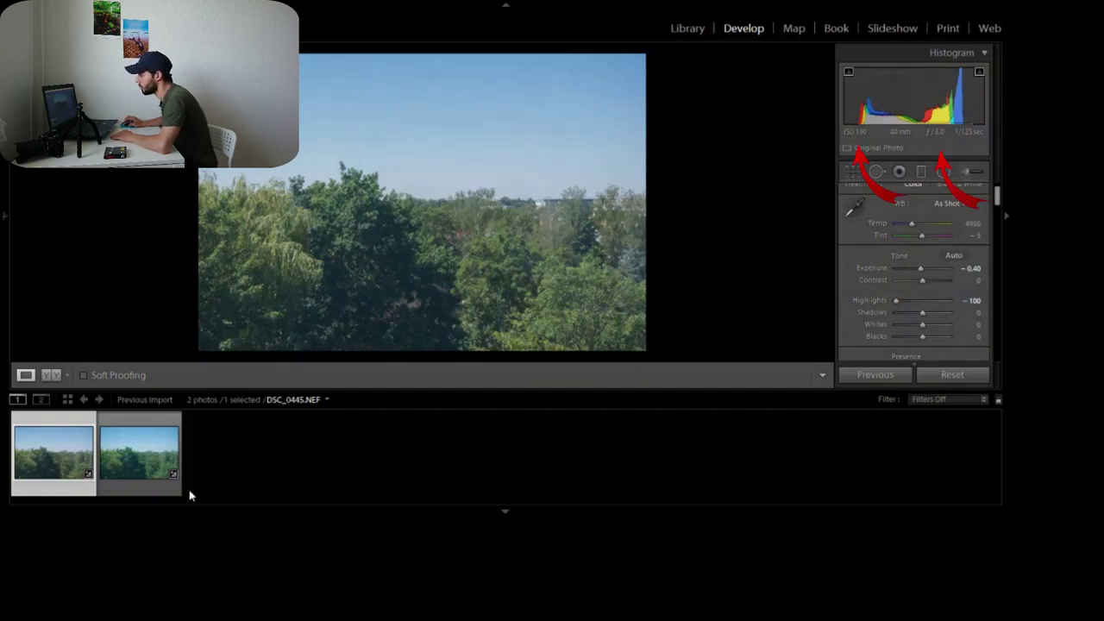
click(143, 455)
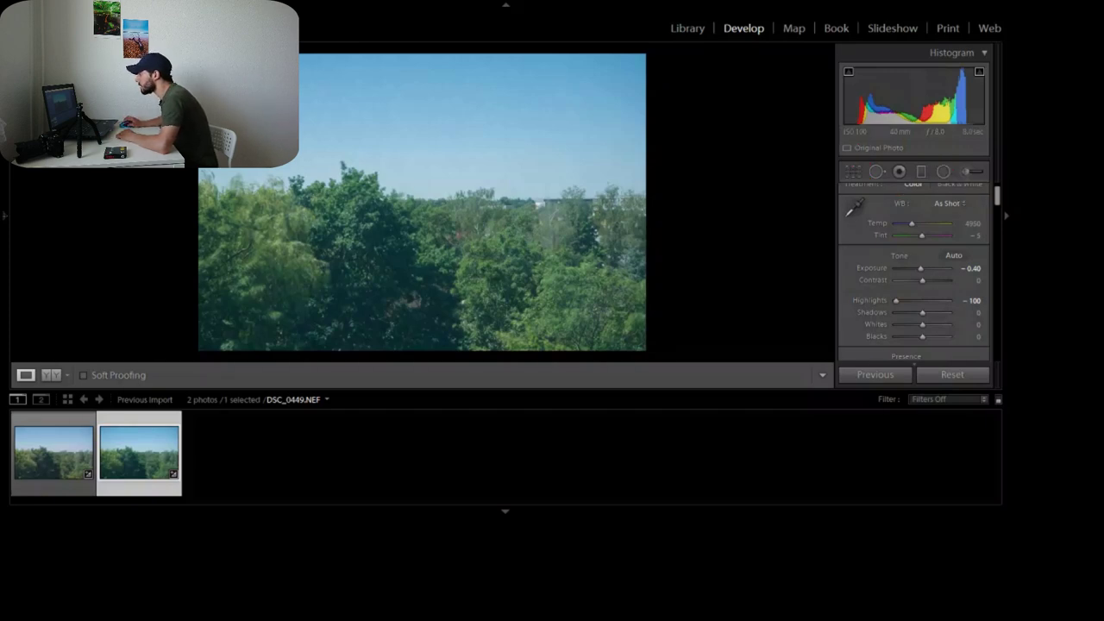
Step: Check the white balance values of DSC_0445.NEF against DSC_0449.NEF and compare their colour cast and foliage blur
click(46, 456)
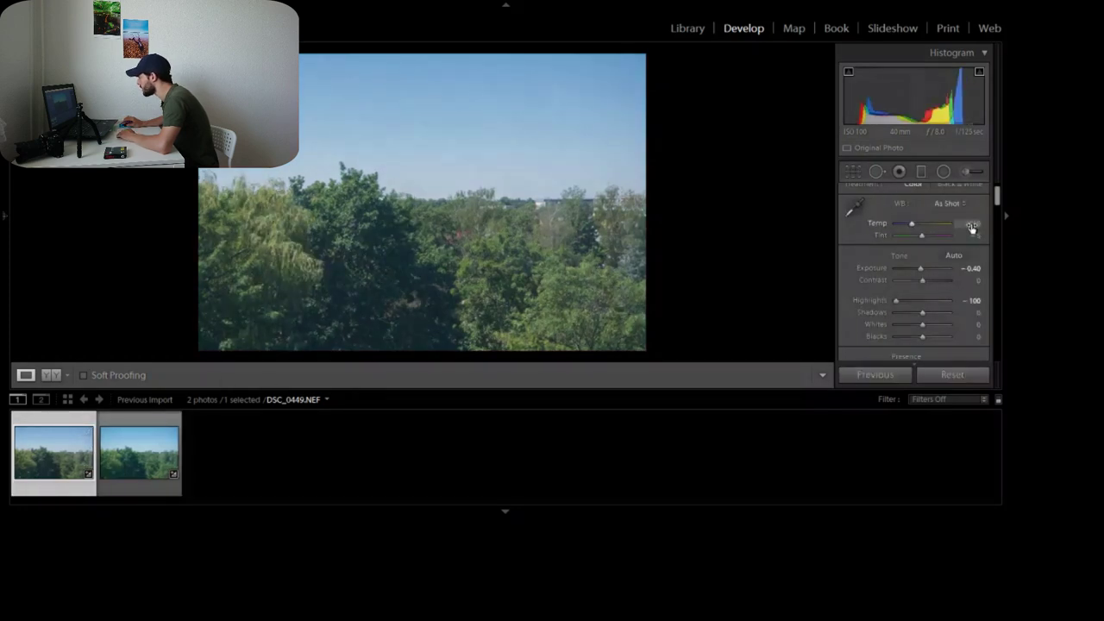
key(Right)
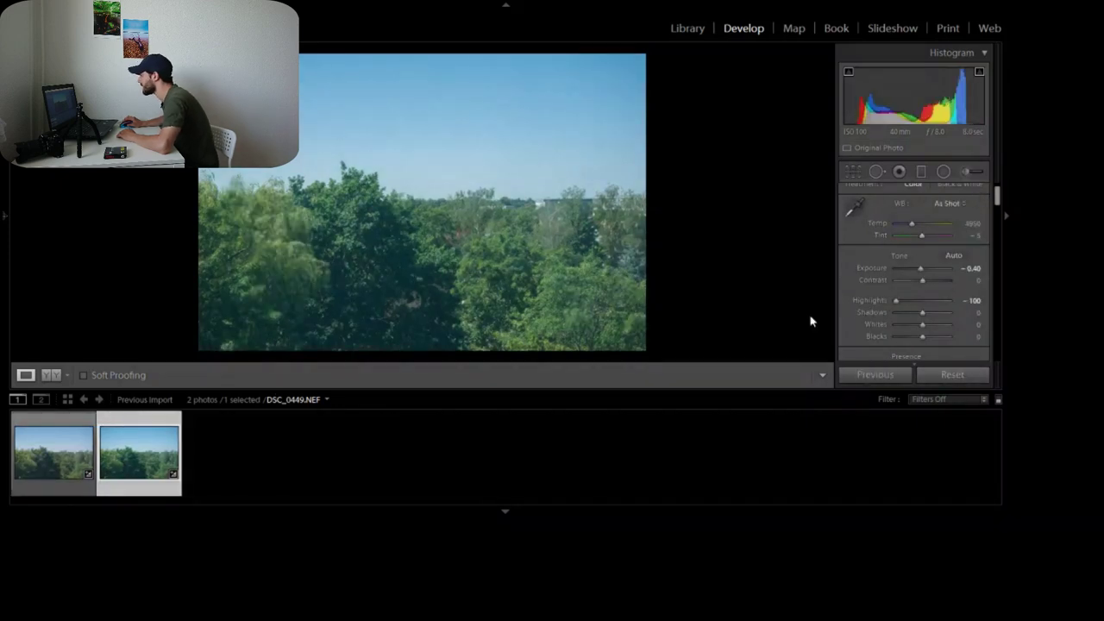
click(59, 466)
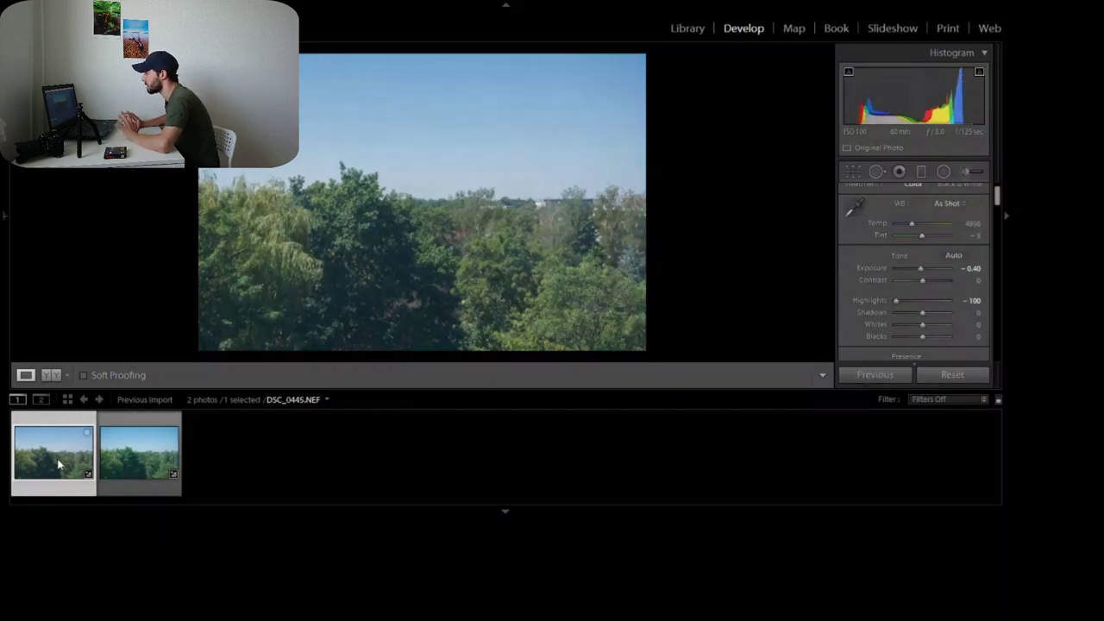
click(143, 450)
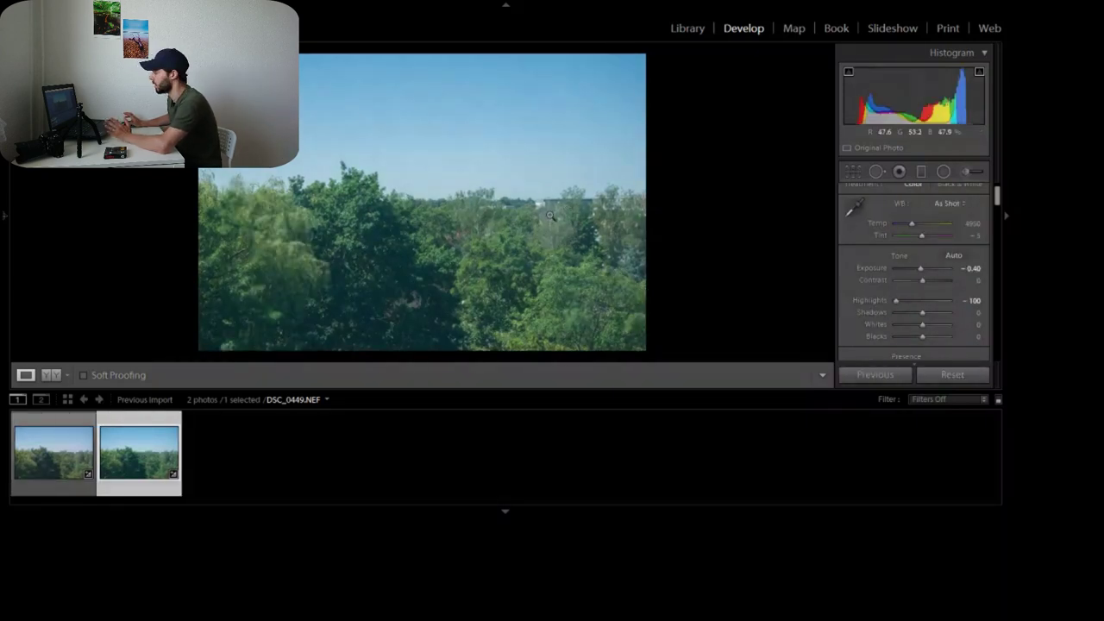
click(49, 456)
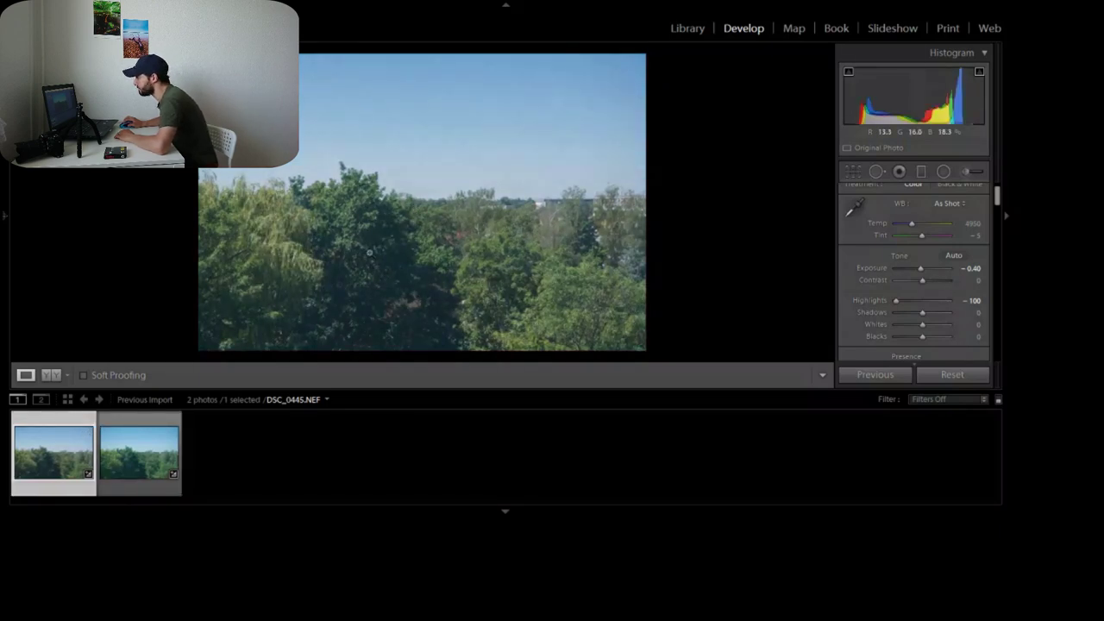
Step: Show DSC_0449.NEF and DSC_0445.NEF side by side in Compare view and examine the tall central tree's sharpness at 1:1
click(129, 459)
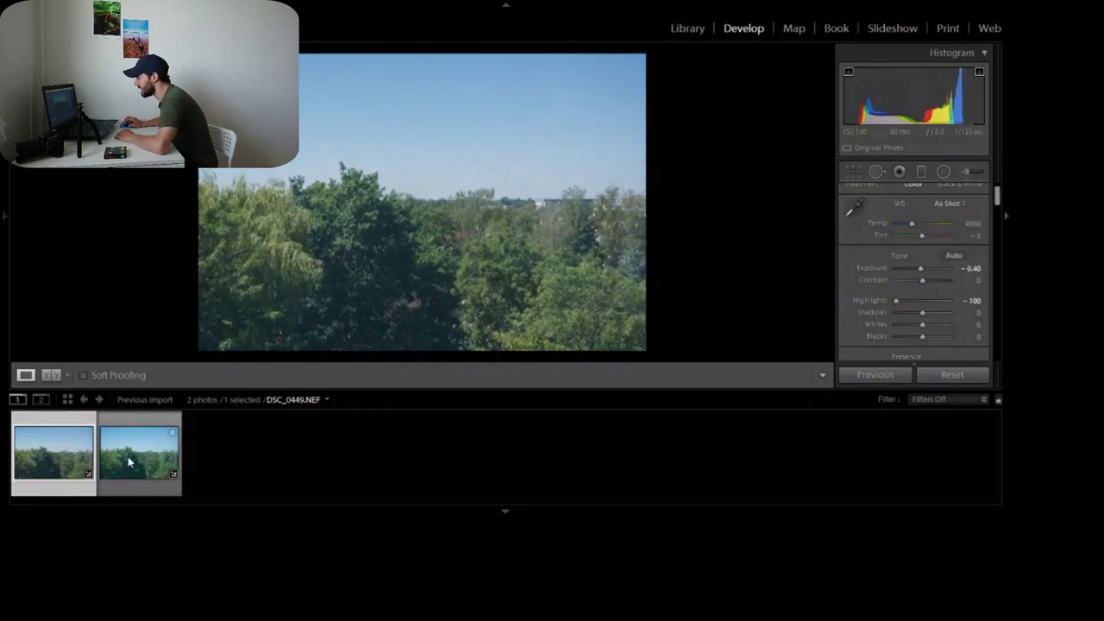
key(ctrl+a)
key(c)
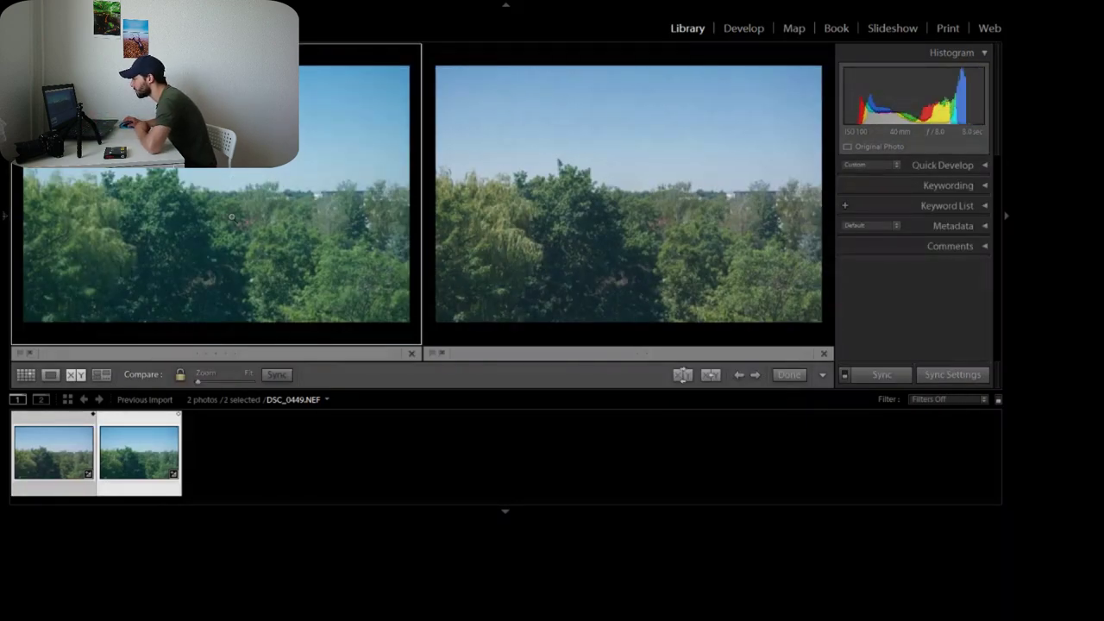
click(151, 207)
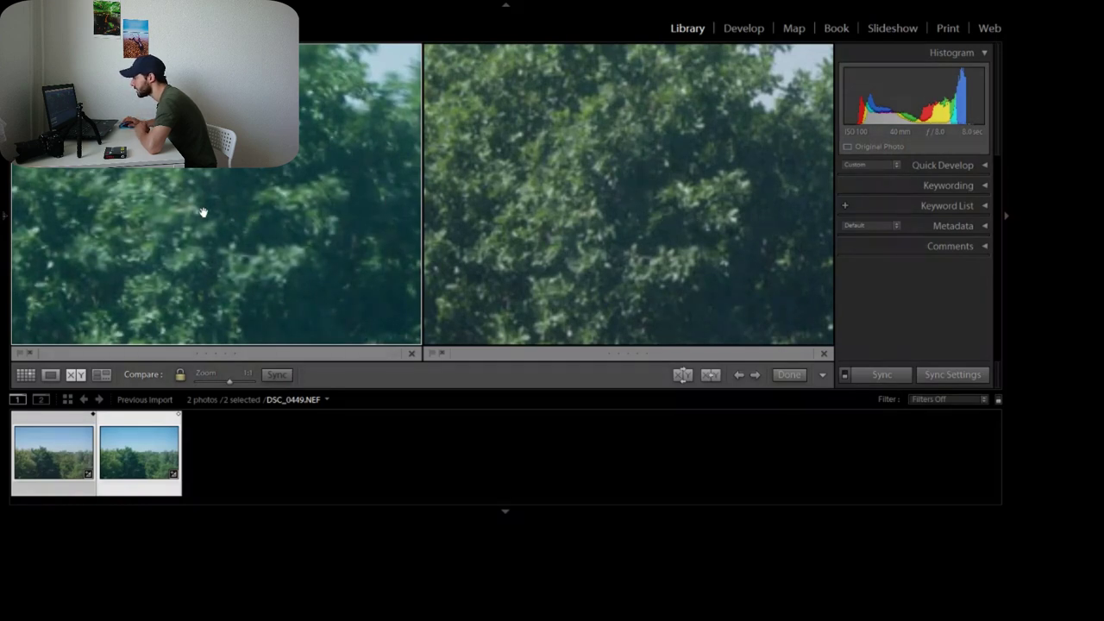
drag(185, 177, 222, 301)
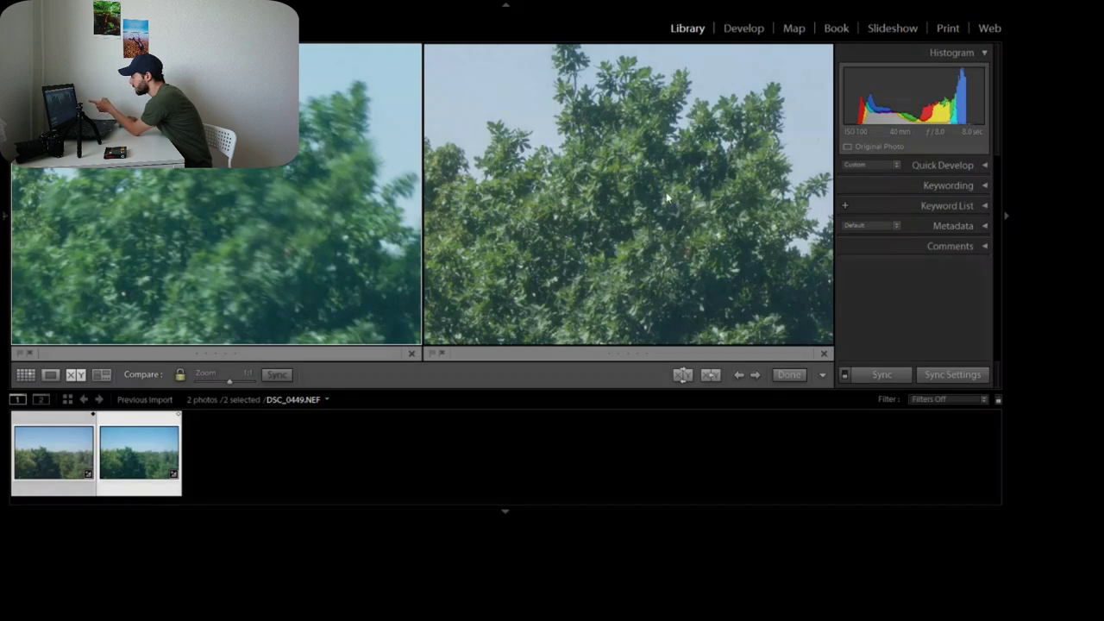
Step: Compare the lower trees' detail in both photos at 1:1 and return to the full Develop view of DSC_0449.NEF
click(277, 272)
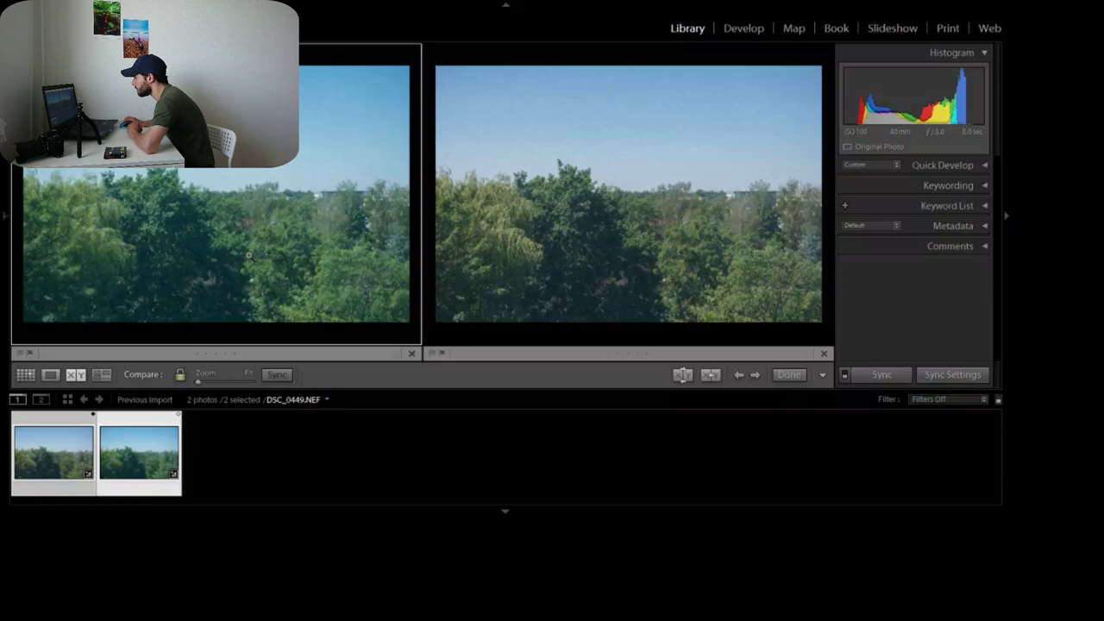
click(273, 242)
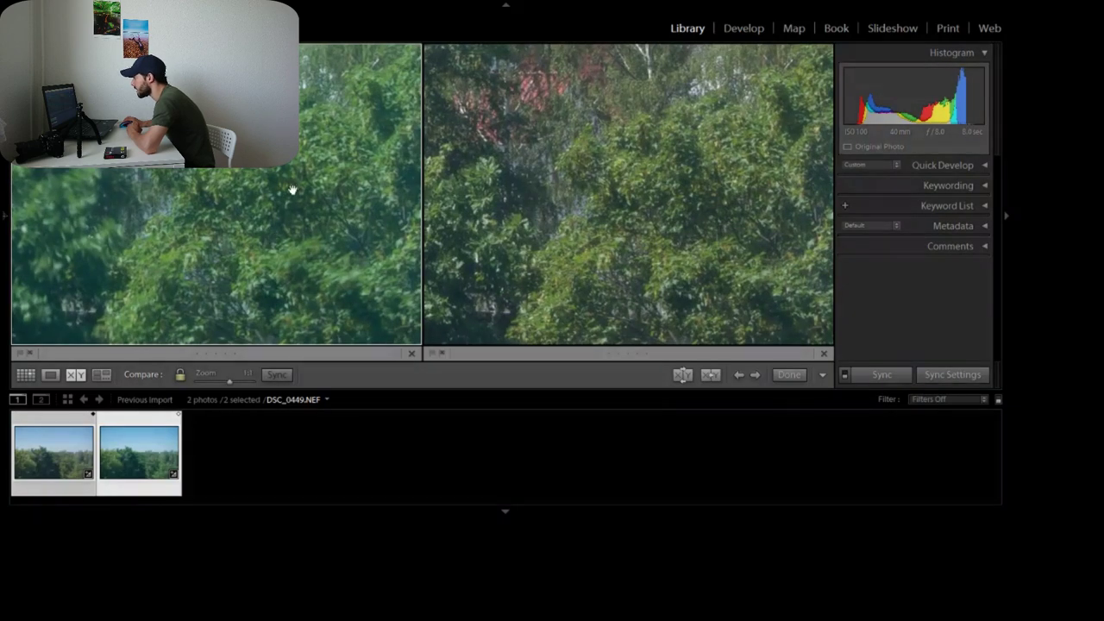
click(385, 213)
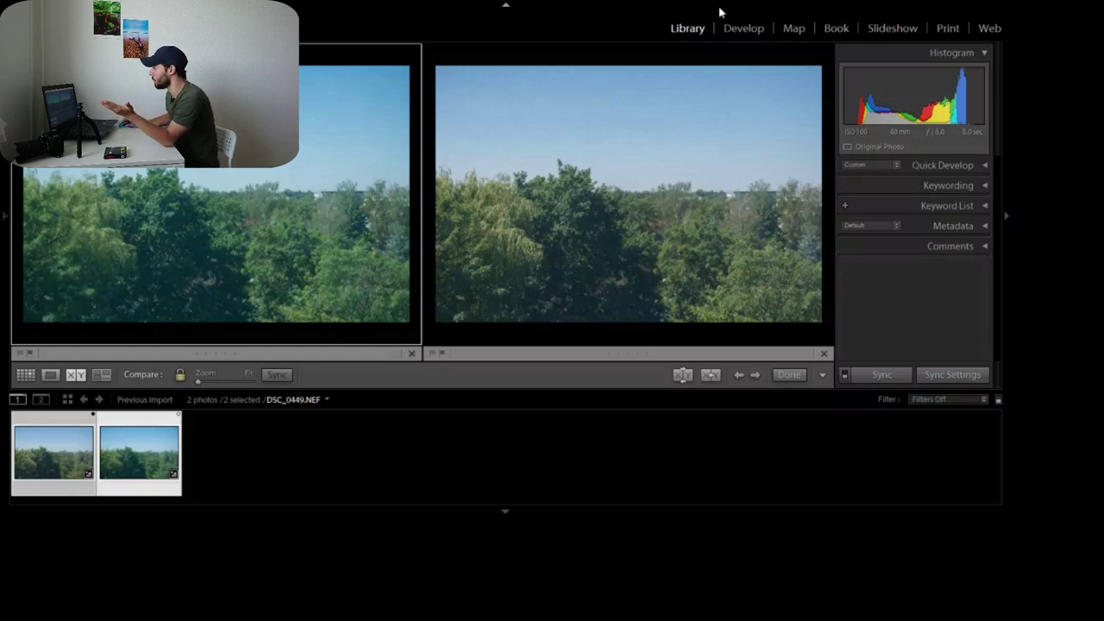
click(743, 29)
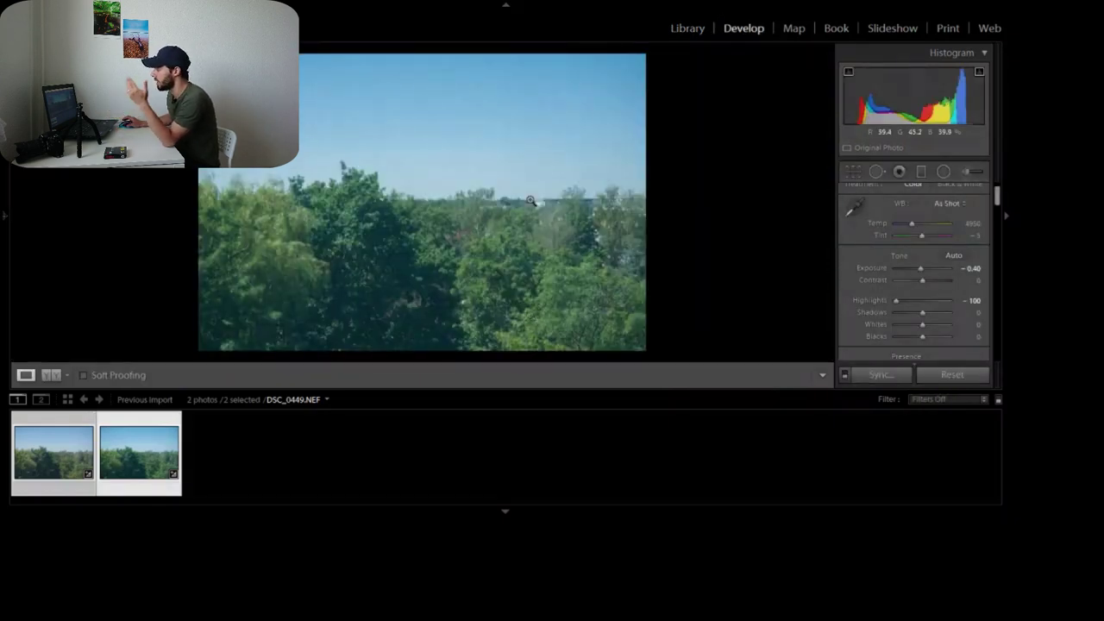